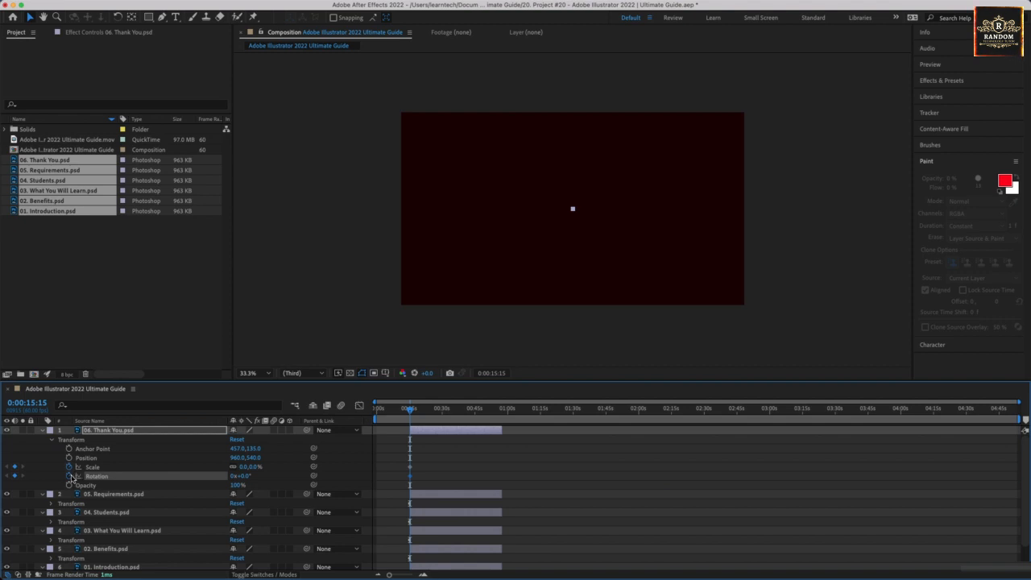
Replace the Thank You layer's rotation keyframe with one at 0:00:17:42 set to 39°, and keyframe its scale there at 28%
{"action": "left_click", "coordinate": [70, 475]}
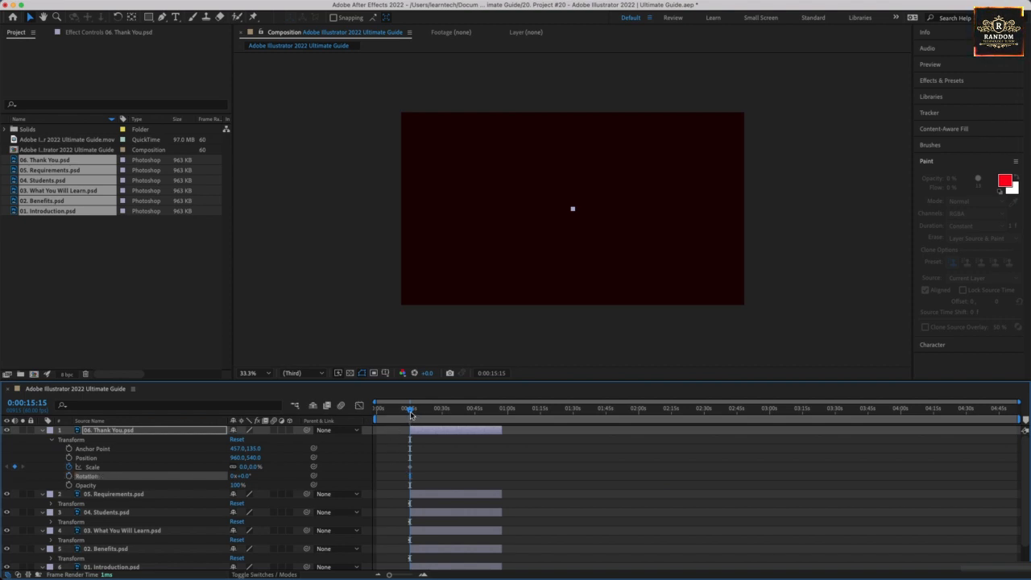
{"action": "left_click_drag", "start_coordinate": [411, 413], "coordinate": [415, 413]}
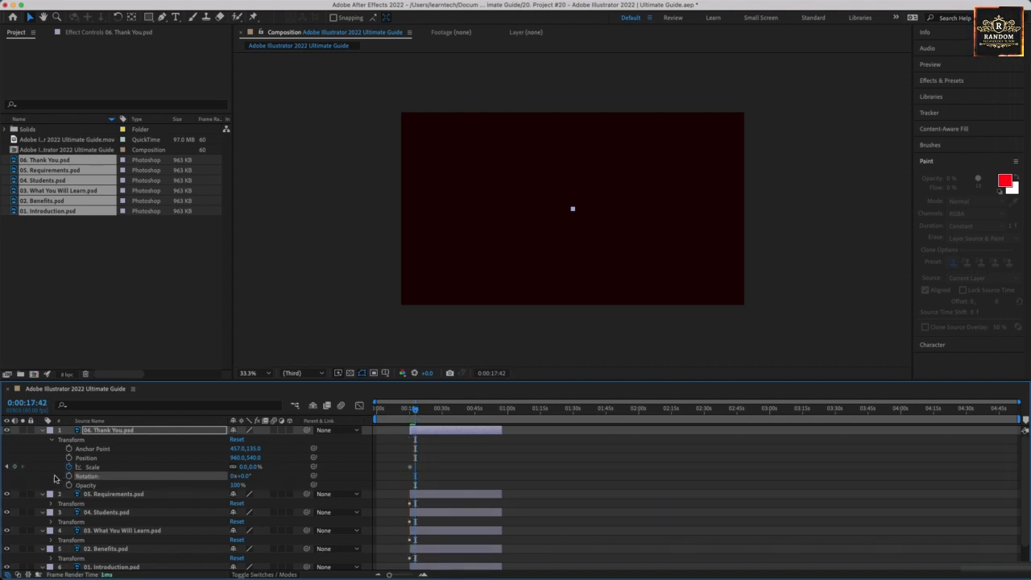
{"action": "left_click", "coordinate": [69, 475]}
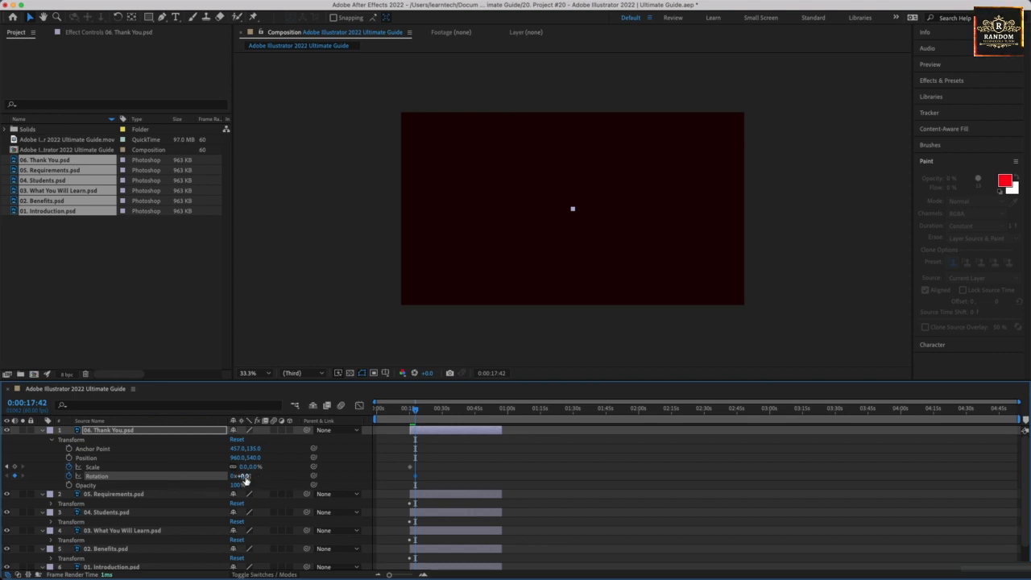
{"action": "left_click_drag", "start_coordinate": [245, 477], "coordinate": [249, 476]}
{"action": "left_click_drag", "start_coordinate": [256, 469], "coordinate": [272, 468]}
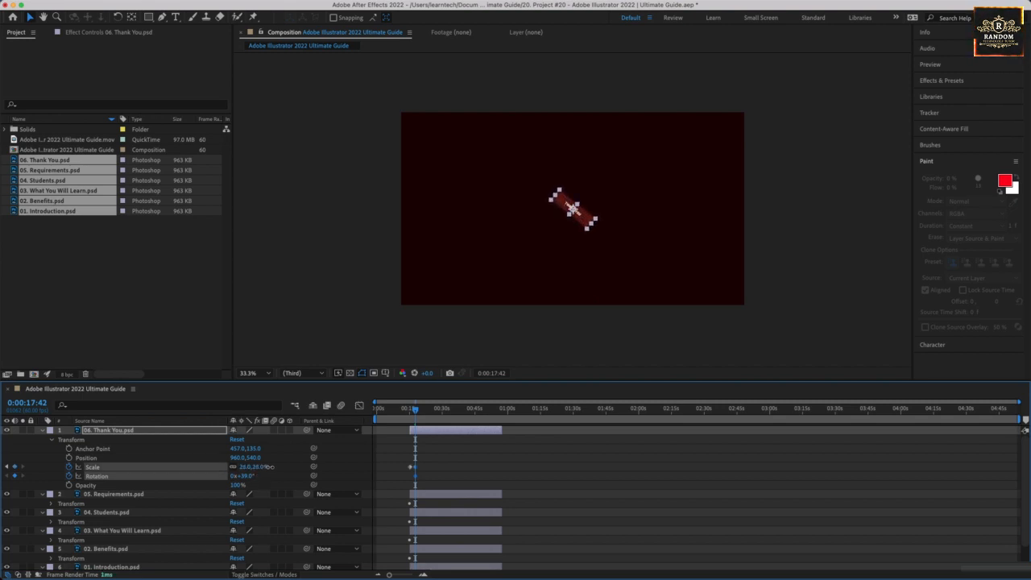
Keyframe the Thank You layer at 0:00:20:24 with rotation 80° and scale 43%, undoing the accidental position change
{"action": "left_click_drag", "start_coordinate": [416, 412], "coordinate": [420, 411]}
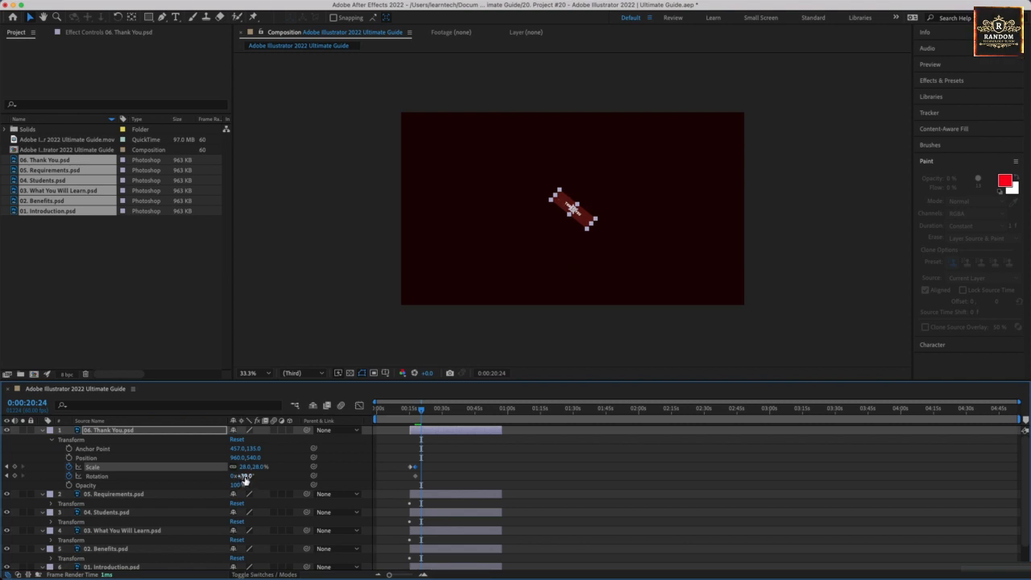
{"action": "left_click_drag", "start_coordinate": [241, 476], "coordinate": [267, 476]}
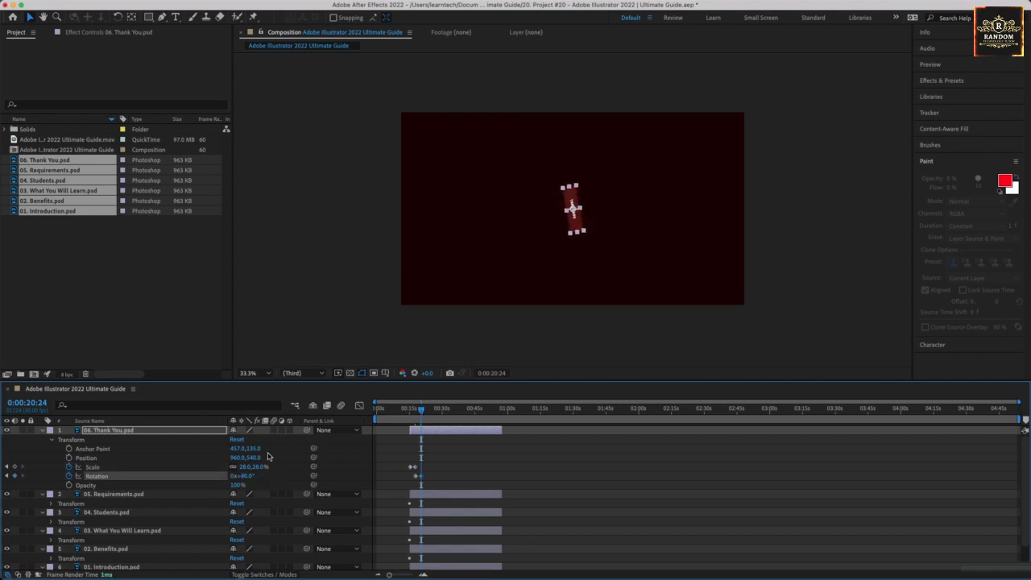
{"action": "left_click", "coordinate": [256, 457]}
{"action": "left_click_drag", "start_coordinate": [258, 458], "coordinate": [260, 458]}
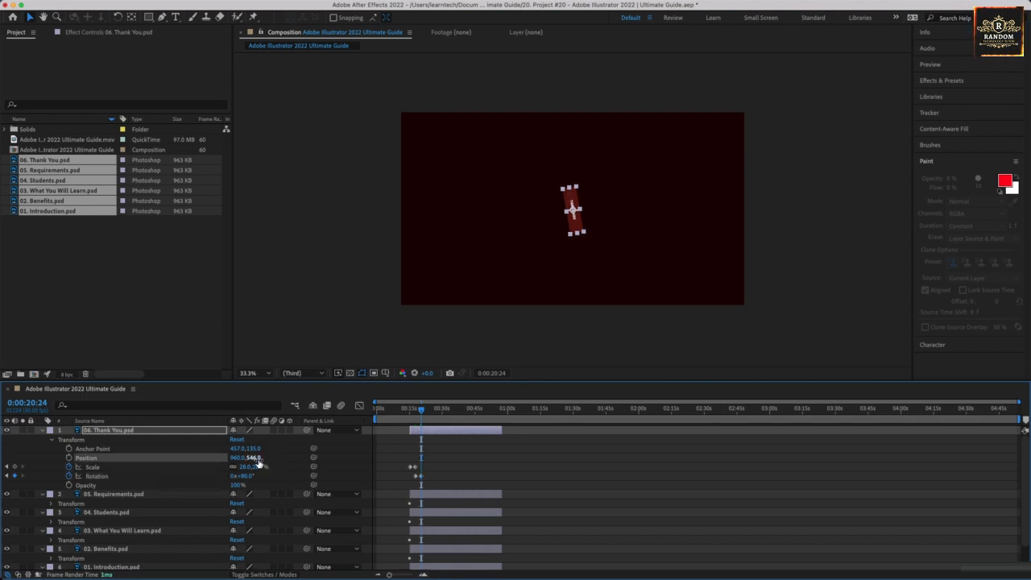
{"action": "key", "text": "super+z"}
{"action": "left_click_drag", "start_coordinate": [261, 467], "coordinate": [291, 467]}
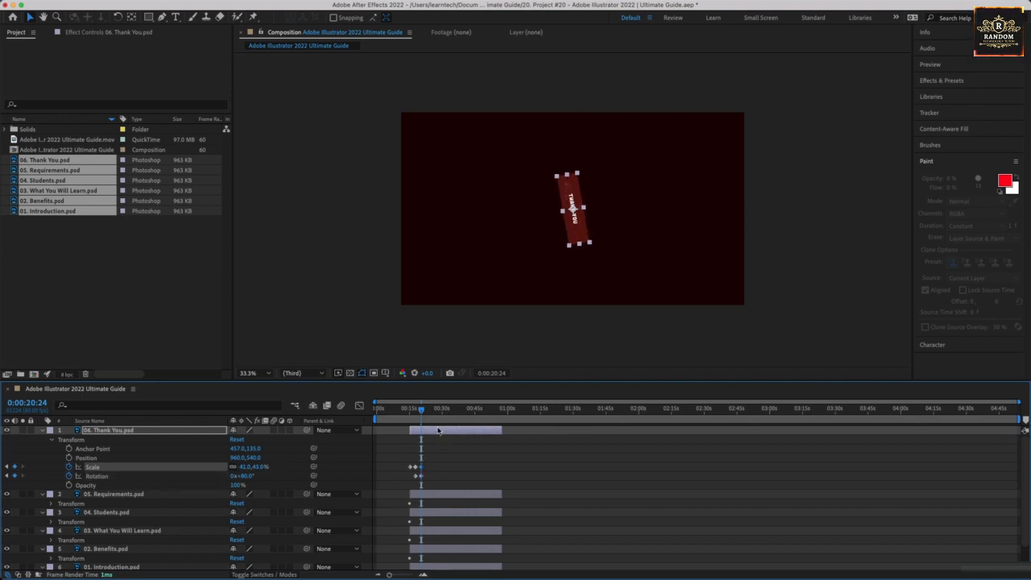
Keyframe the Thank You layer at 0:00:22:52 with one full rotation and scale 212%
{"action": "left_click_drag", "start_coordinate": [422, 411], "coordinate": [427, 411]}
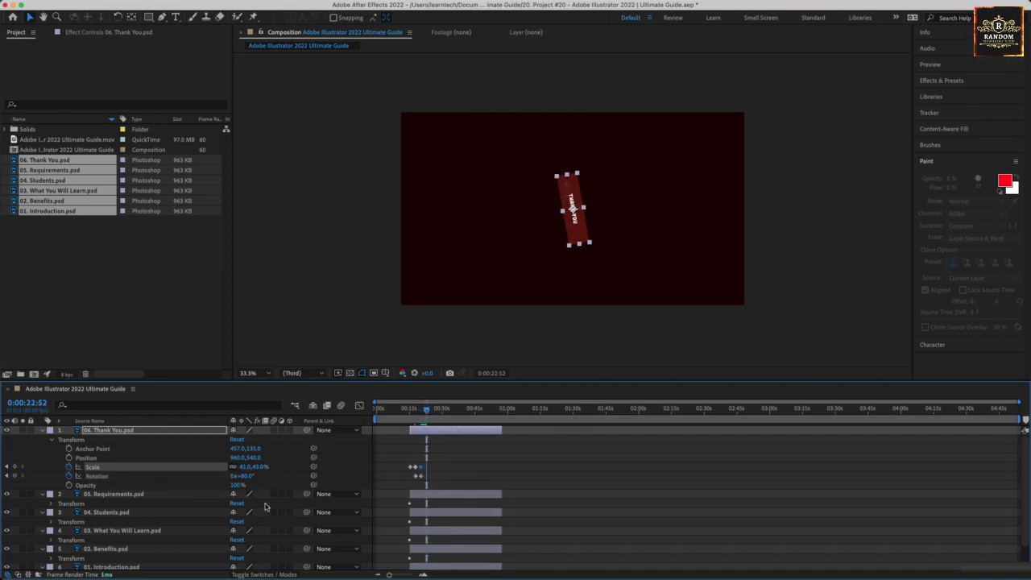
{"action": "left_click_drag", "start_coordinate": [244, 476], "coordinate": [406, 486]}
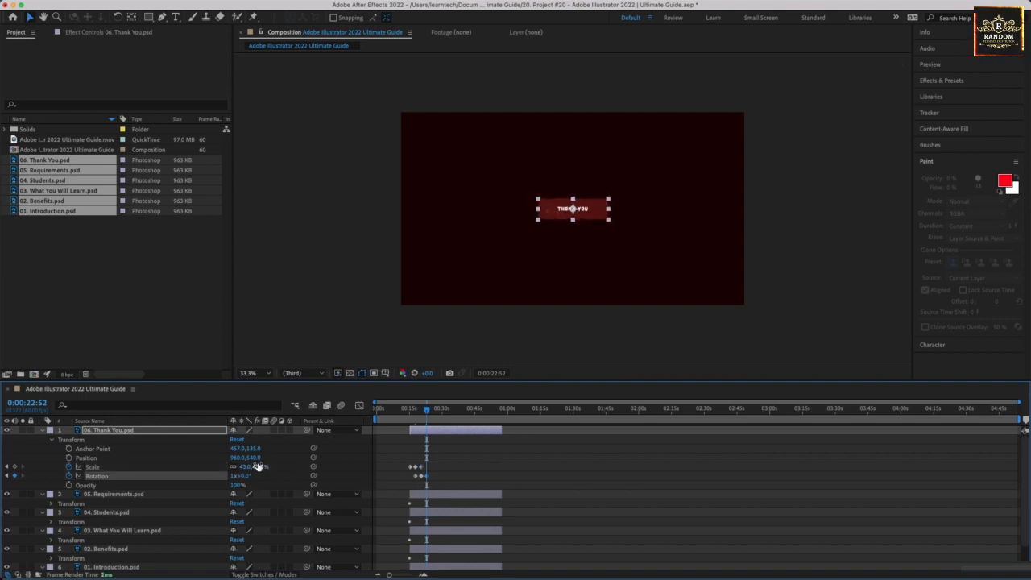
{"action": "left_click_drag", "start_coordinate": [260, 471], "coordinate": [269, 470]}
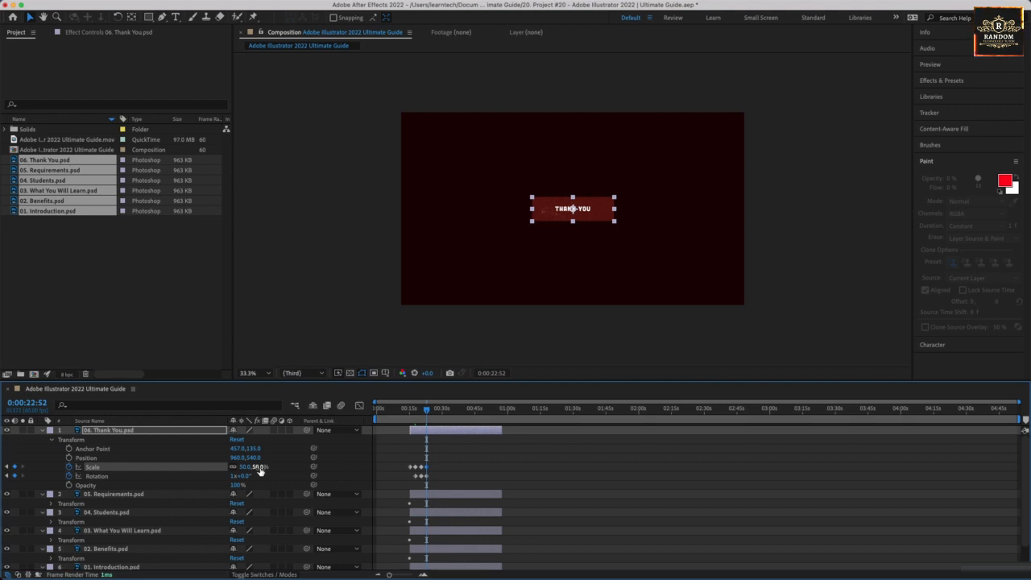
{"action": "left_click_drag", "start_coordinate": [259, 467], "coordinate": [348, 467]}
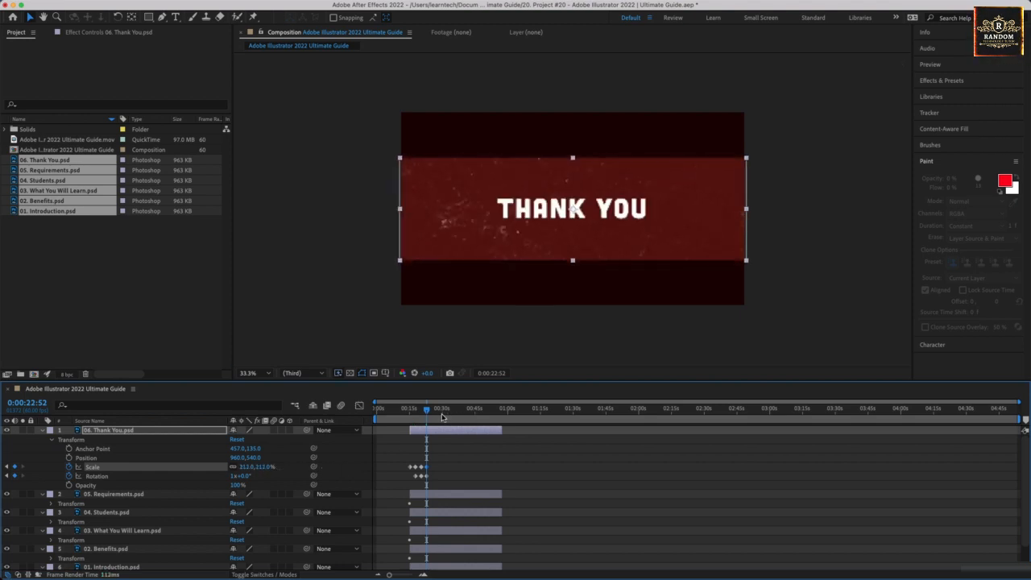
Play back the Thank You layer's scale and rotation animation from 0:00:14:30
{"action": "left_click_drag", "start_coordinate": [425, 412], "coordinate": [408, 411]}
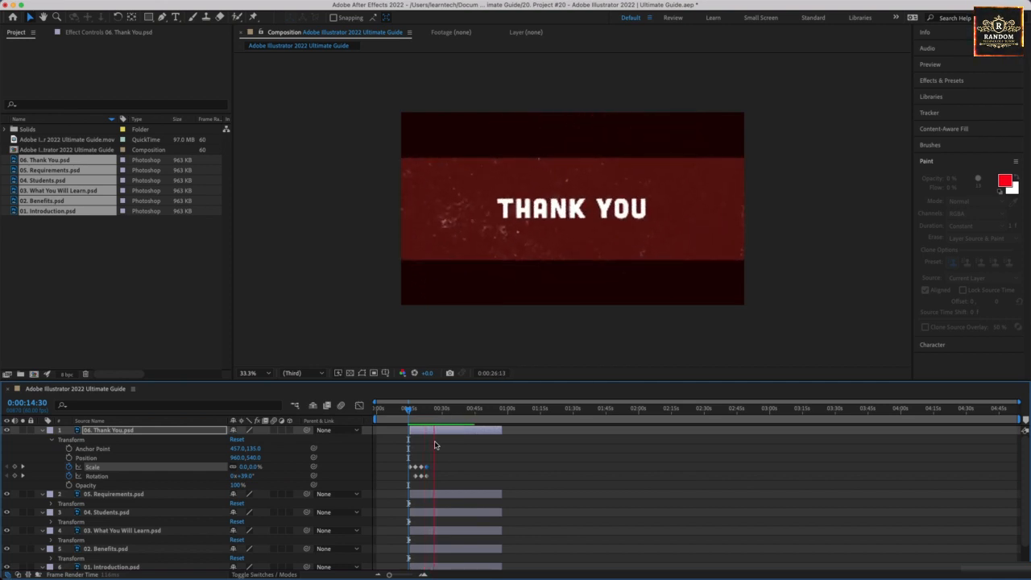
{"action": "key", "text": "space"}
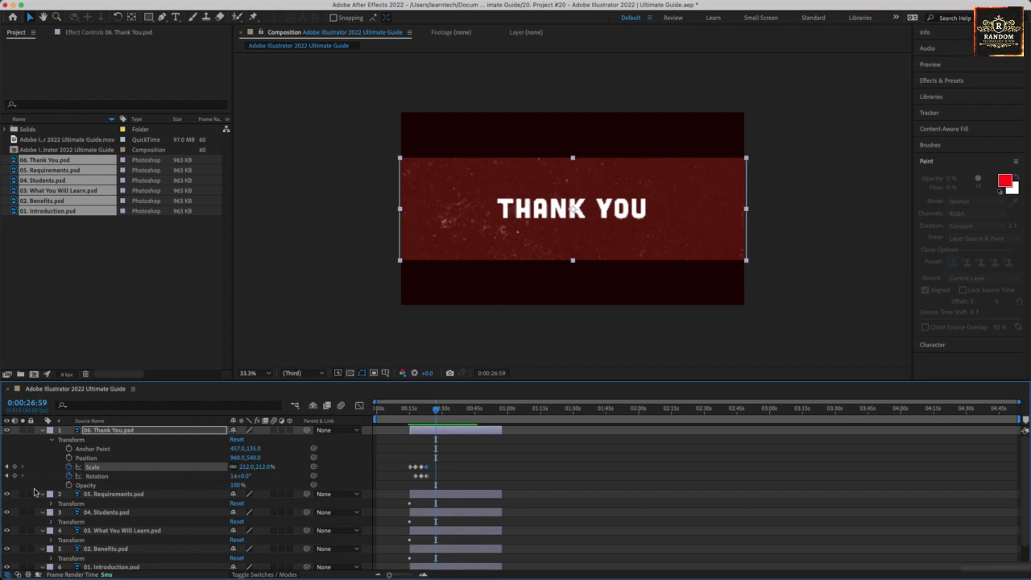
{"action": "left_click", "coordinate": [6, 431]}
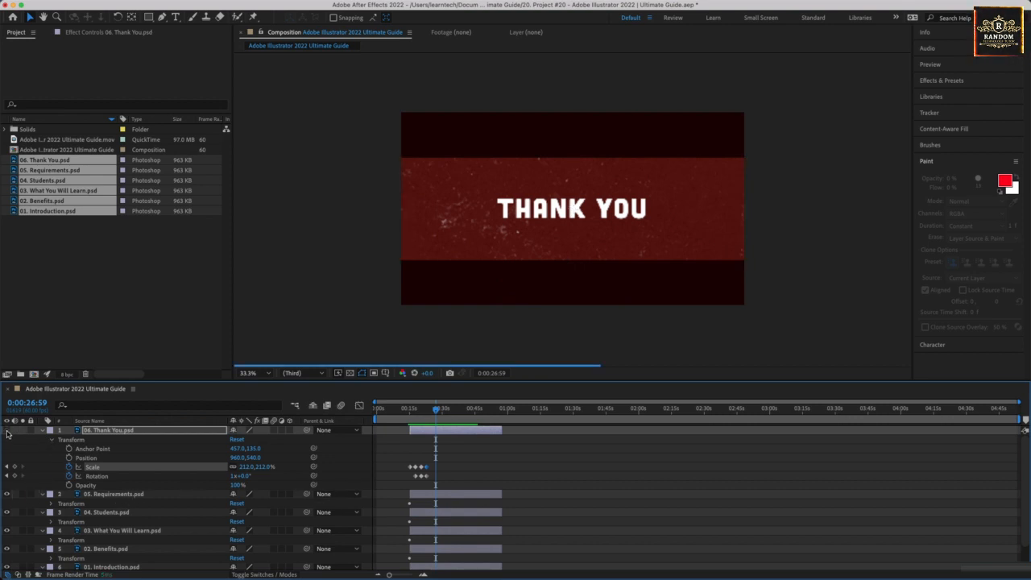
{"action": "left_click", "coordinate": [7, 431]}
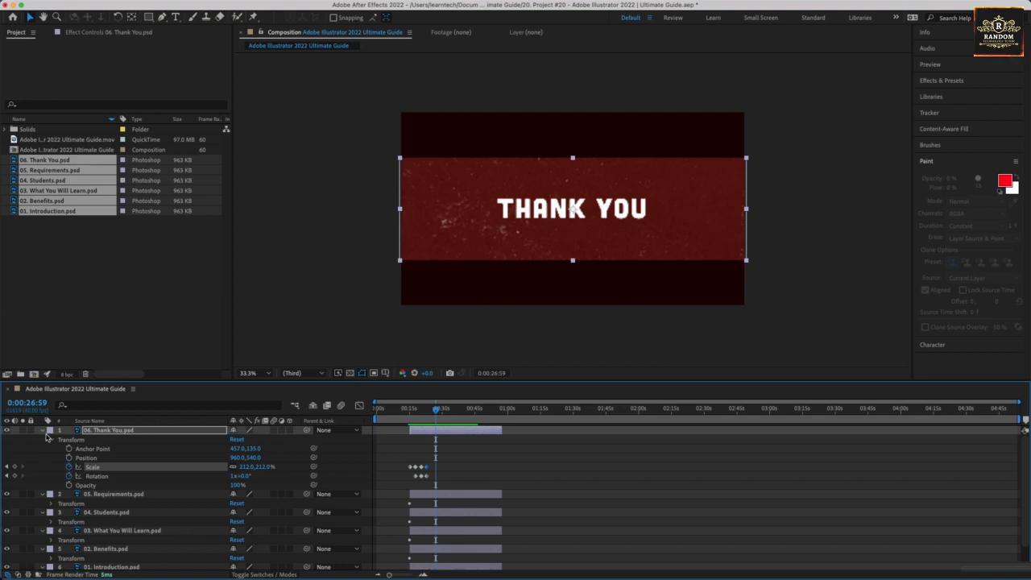
Delete all six PSD layers from the composition and save the project
{"action": "left_click", "coordinate": [43, 431]}
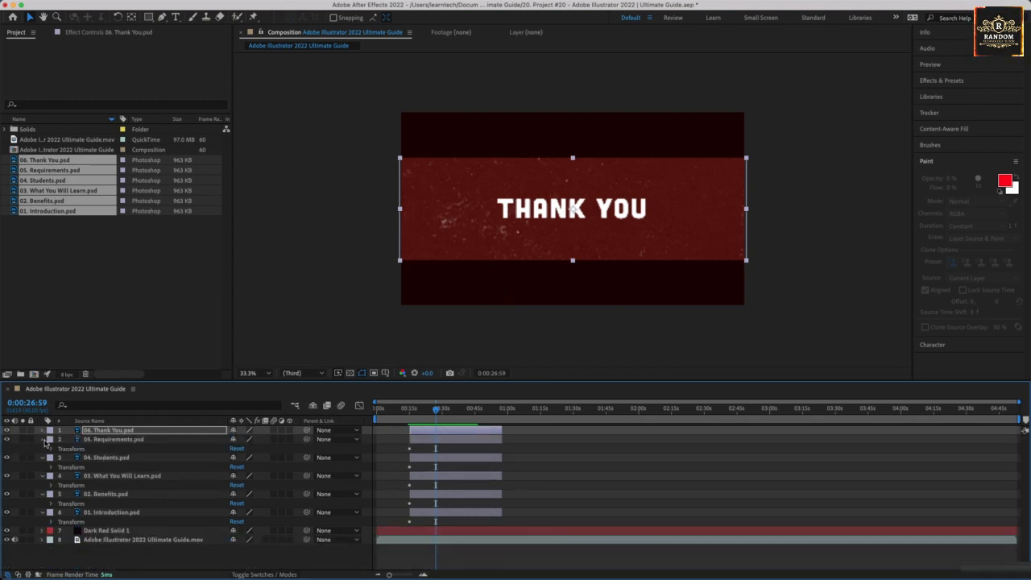
{"action": "left_click", "coordinate": [43, 440]}
{"action": "left_click", "coordinate": [44, 449]}
{"action": "left_click", "coordinate": [44, 457]}
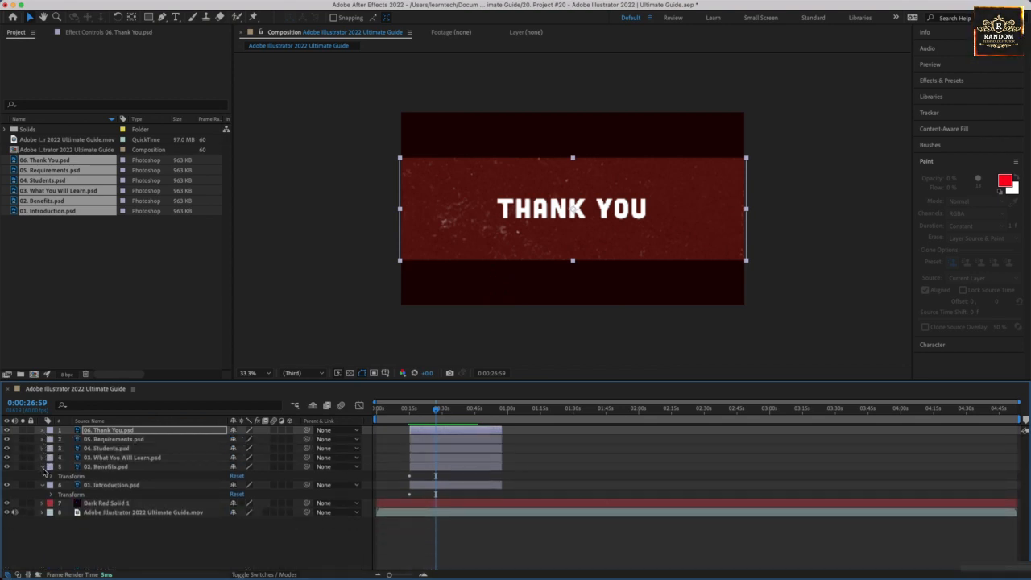
{"action": "left_click", "coordinate": [44, 466]}
{"action": "left_click", "coordinate": [43, 477]}
{"action": "left_click", "coordinate": [95, 476], "text": "shift"}
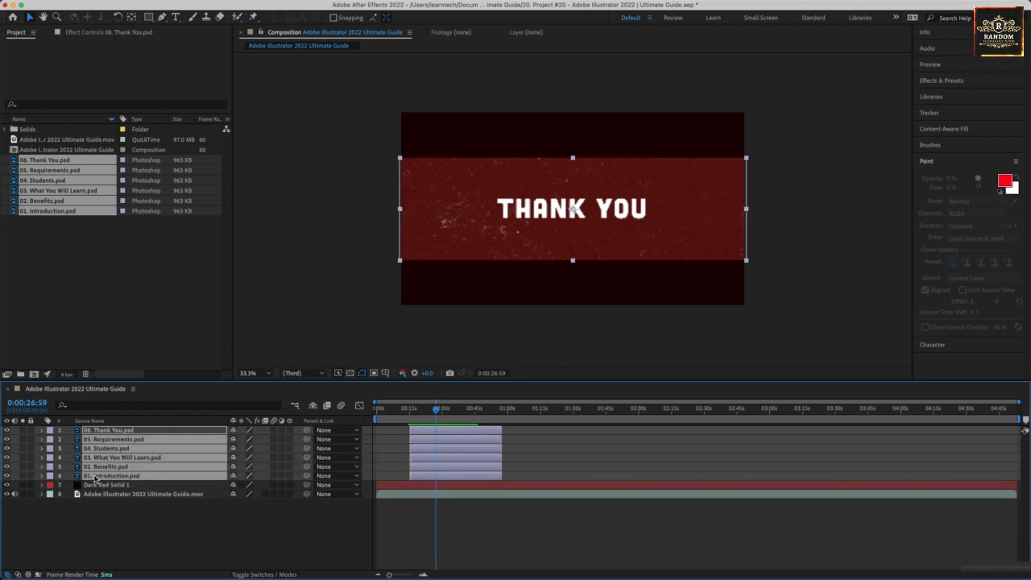
{"action": "key", "text": "Delete"}
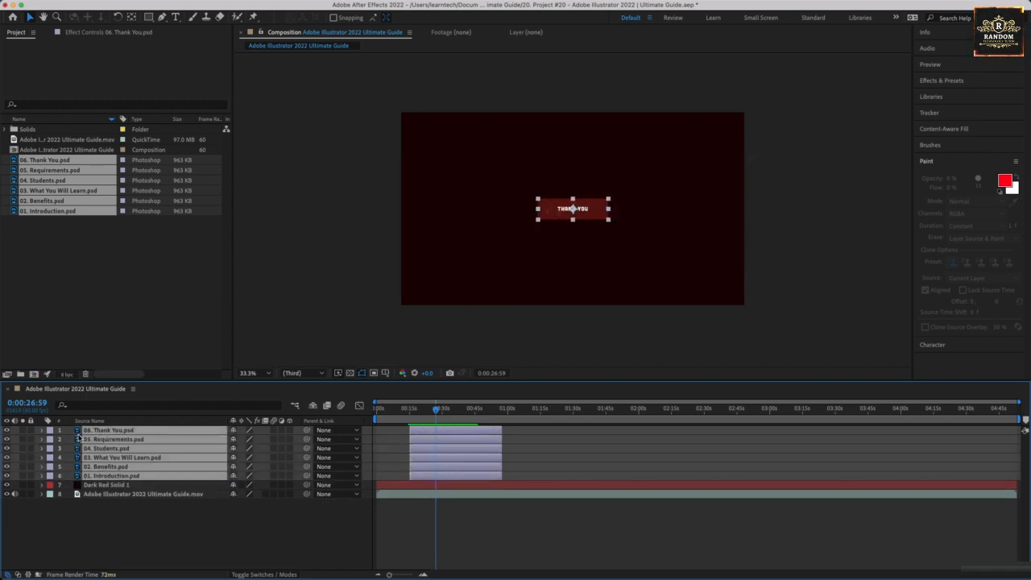
{"action": "key", "text": "Delete"}
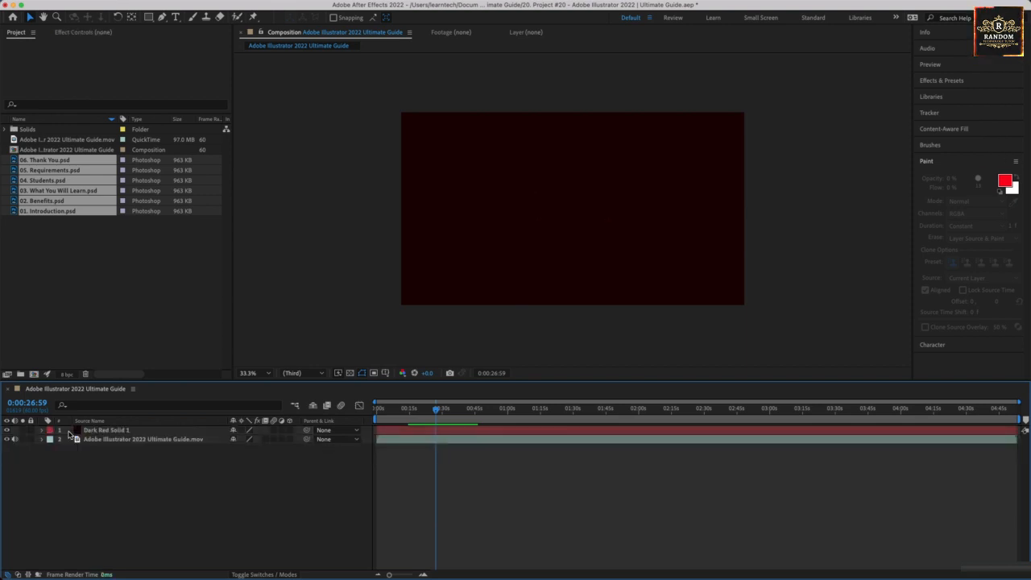
{"action": "key", "text": "super+s"}
Add the six PSD files above Dark Red Solid 1, trimmed to about 75 seconds and starting at 0:00:26:59
{"action": "left_click_drag", "start_coordinate": [63, 187], "coordinate": [92, 432]}
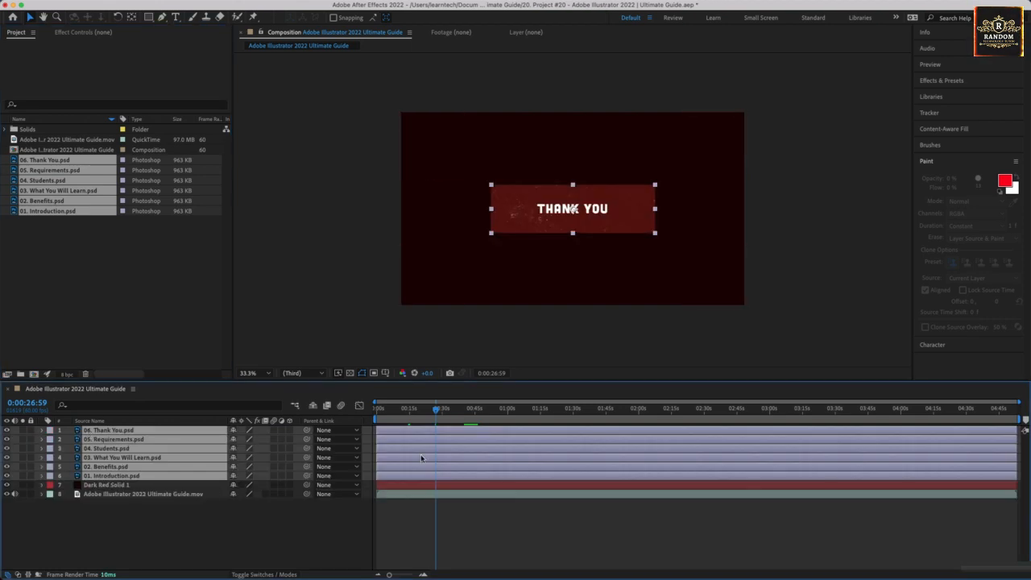
{"action": "left_click_drag", "start_coordinate": [1013, 448], "coordinate": [556, 459]}
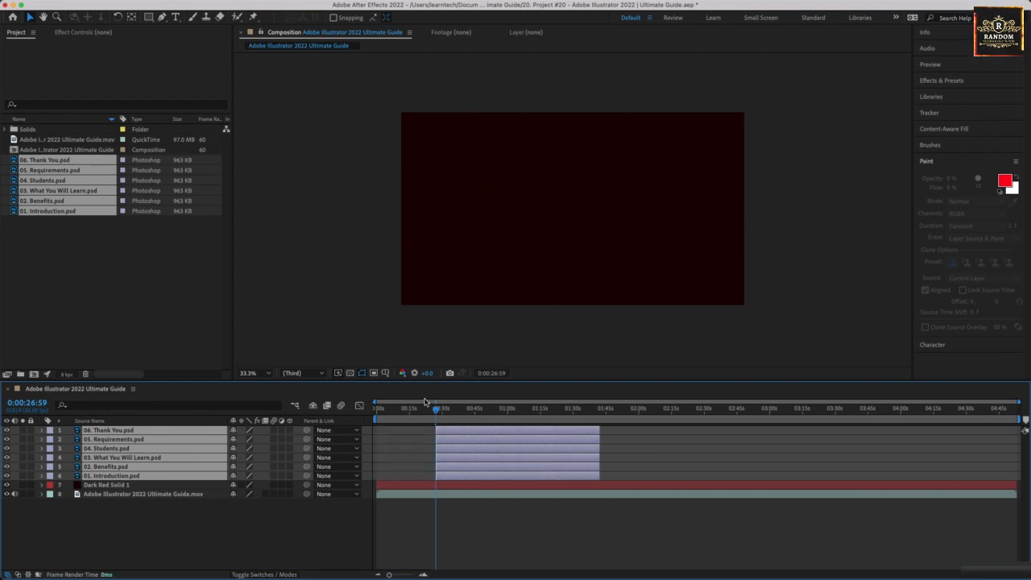
Start rotation and scale keyframes on all six PSD layers at 0:00:29:01, with scale set to 0%
{"action": "left_click_drag", "start_coordinate": [436, 411], "coordinate": [440, 410]}
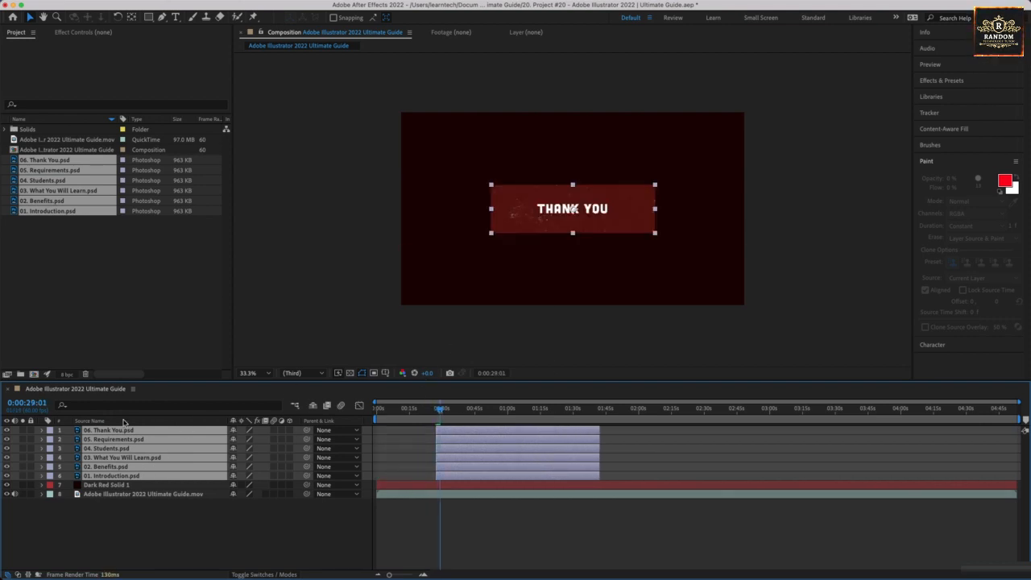
{"action": "left_click", "coordinate": [41, 430]}
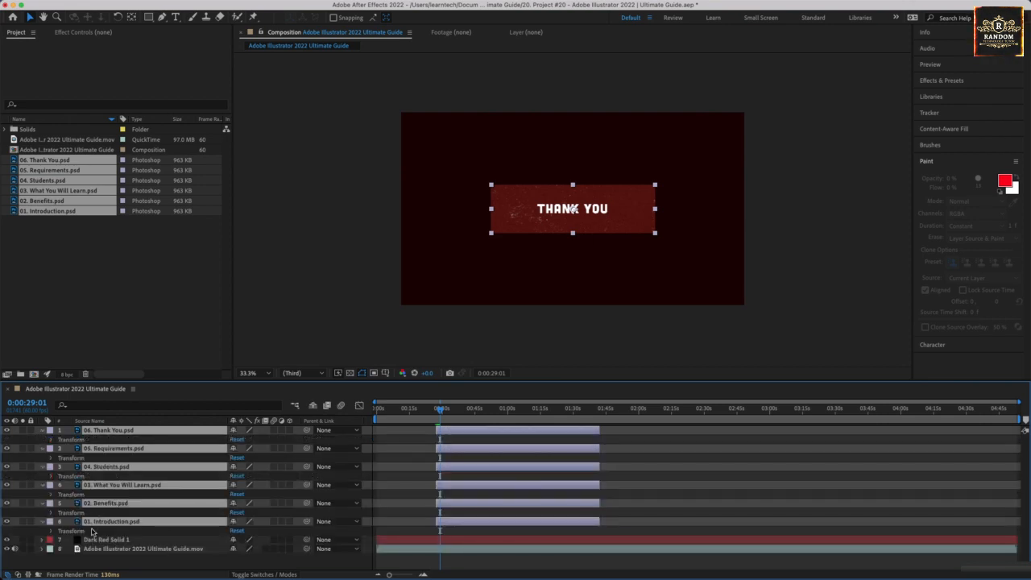
{"action": "left_click", "coordinate": [50, 440]}
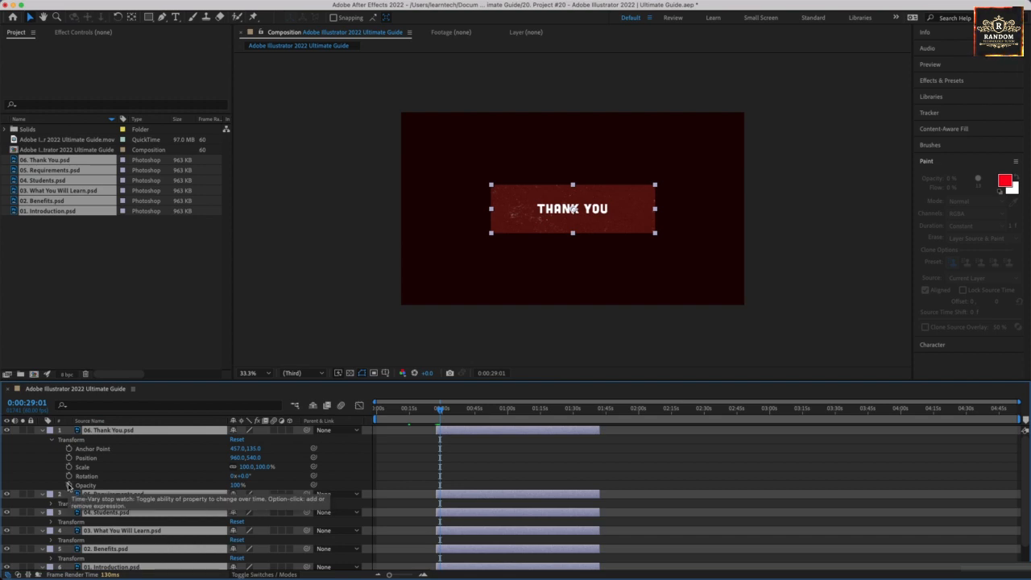
{"action": "left_click", "coordinate": [69, 476]}
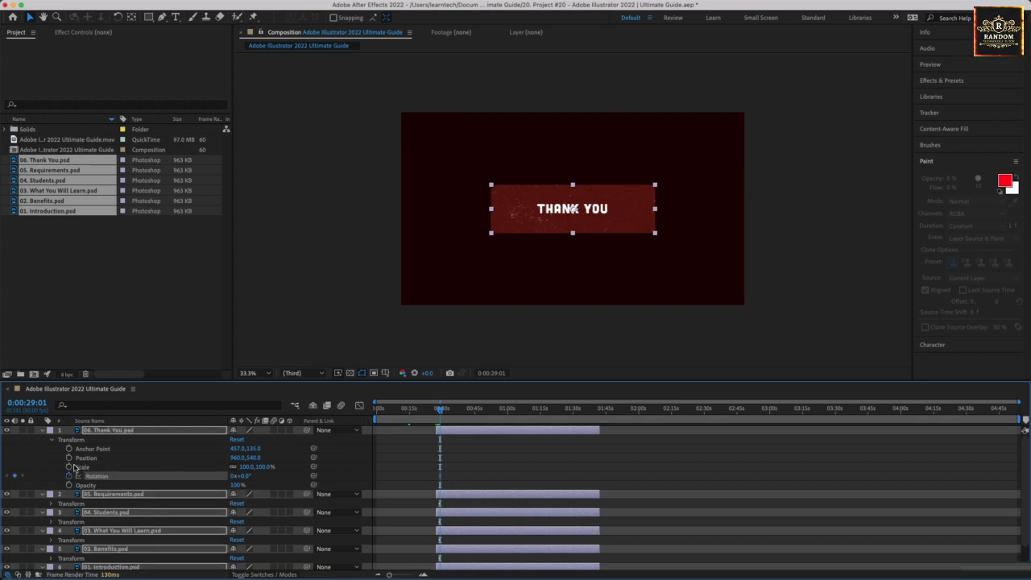
{"action": "left_click", "coordinate": [69, 467], "text": "shift"}
{"action": "left_click", "coordinate": [261, 467]}
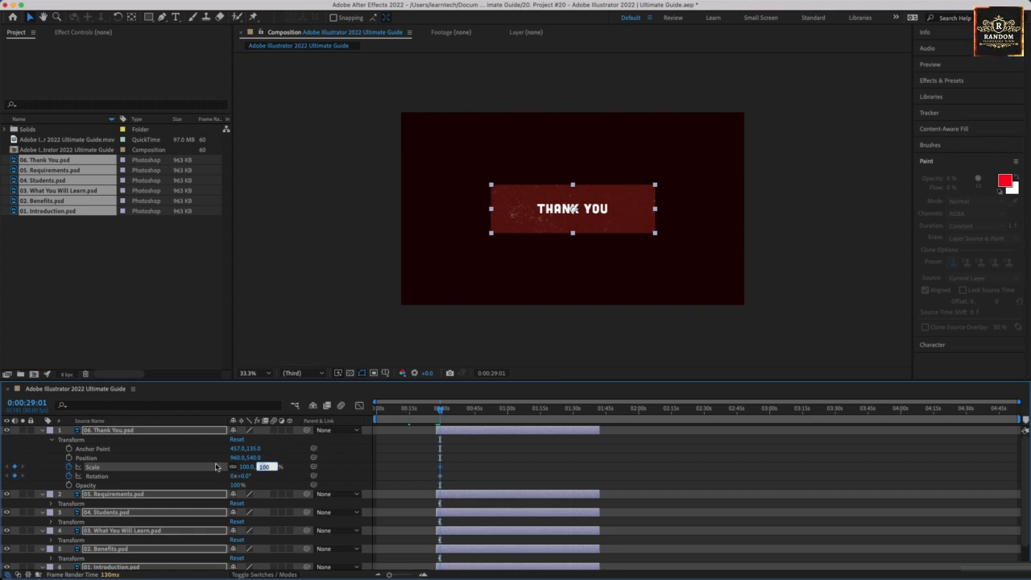
{"action": "type", "text": "0"}
{"action": "key", "text": "Return"}
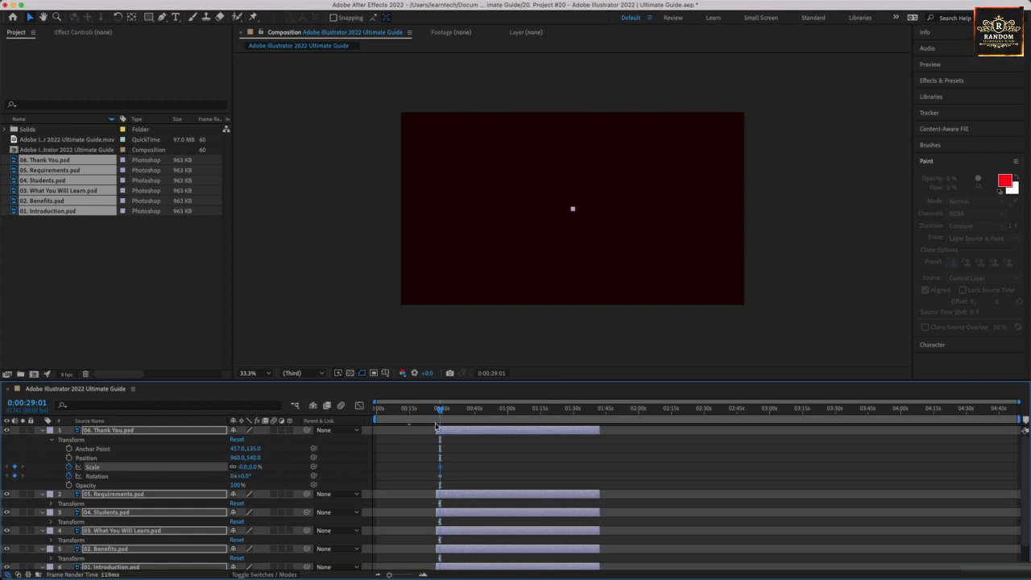
Keyframe the six layers' scale and rotation at 0:00:37:52 (39%, 79°), 0:00:45:00 (58%, 165°) and 0:00:58:31 (93%, 202°)
{"action": "left_click", "coordinate": [460, 410]}
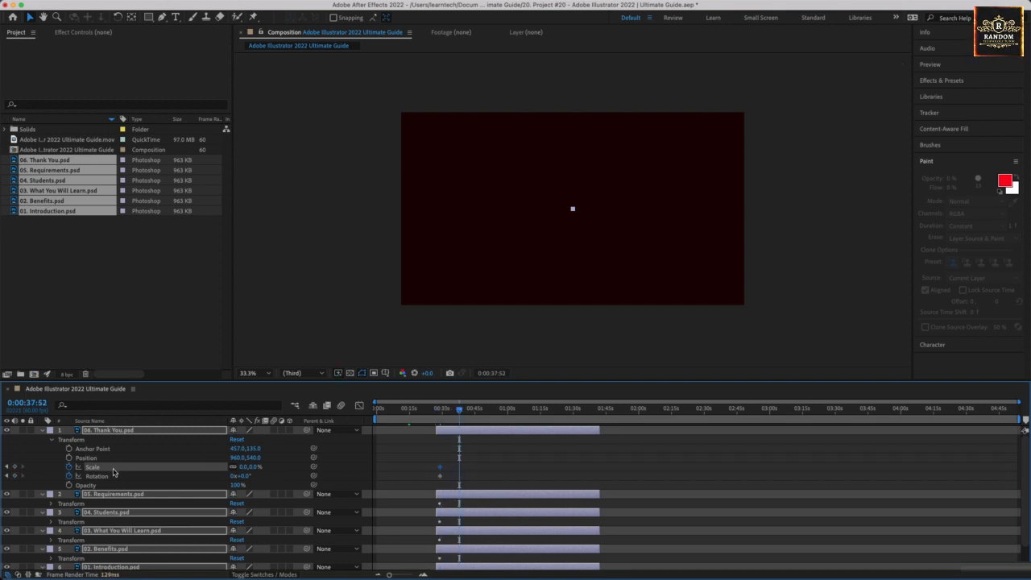
{"action": "left_click_drag", "start_coordinate": [252, 469], "coordinate": [288, 476]}
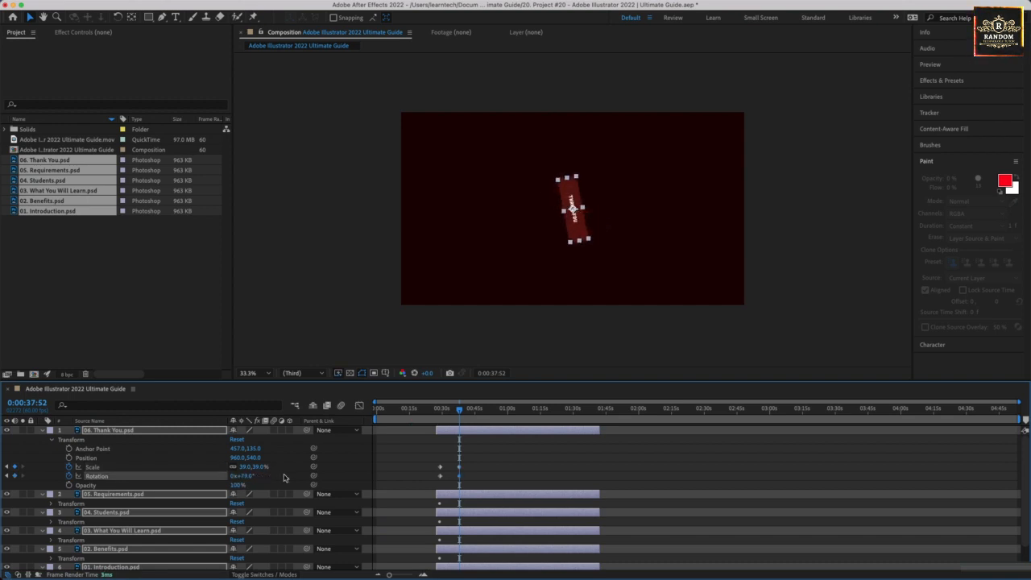
{"action": "left_click_drag", "start_coordinate": [460, 414], "coordinate": [474, 410]}
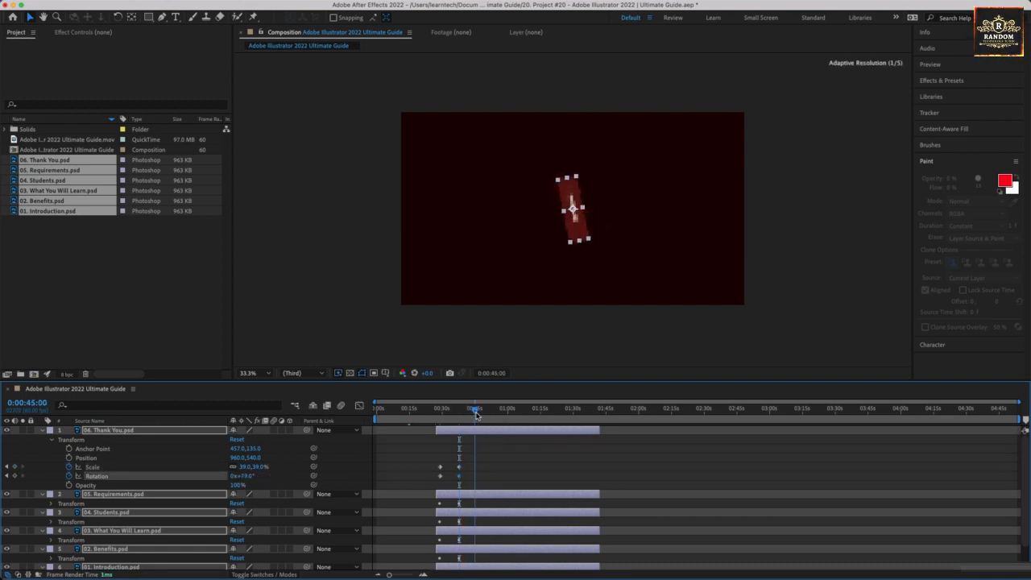
{"action": "left_click_drag", "start_coordinate": [257, 468], "coordinate": [310, 475]}
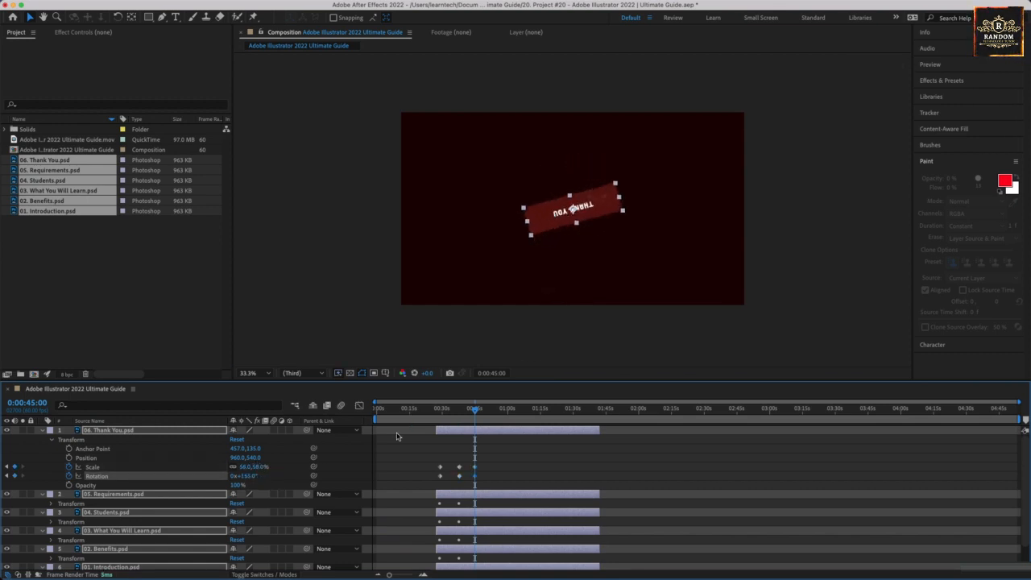
{"action": "left_click_drag", "start_coordinate": [474, 411], "coordinate": [504, 411]}
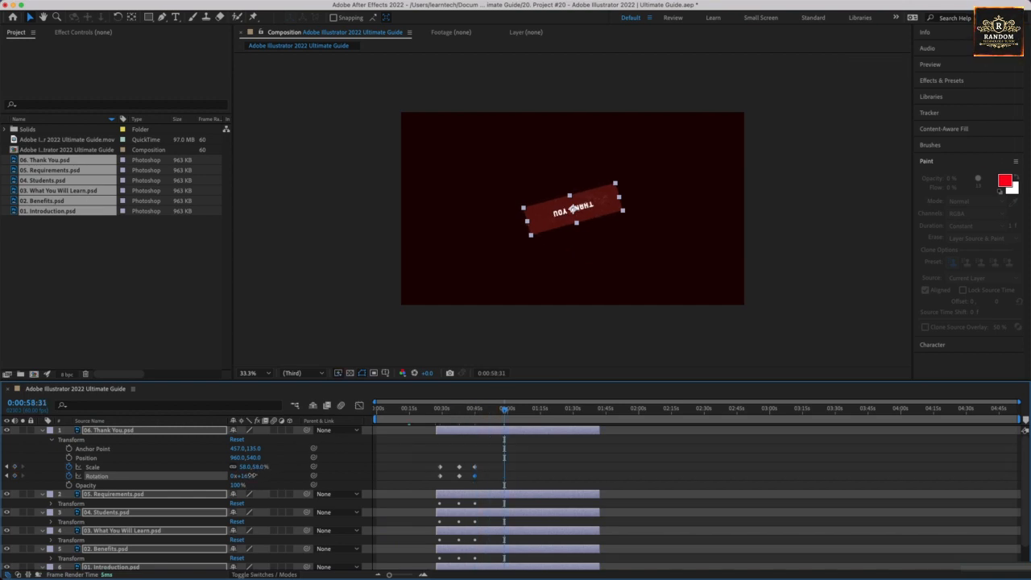
{"action": "left_click_drag", "start_coordinate": [257, 475], "coordinate": [282, 466]}
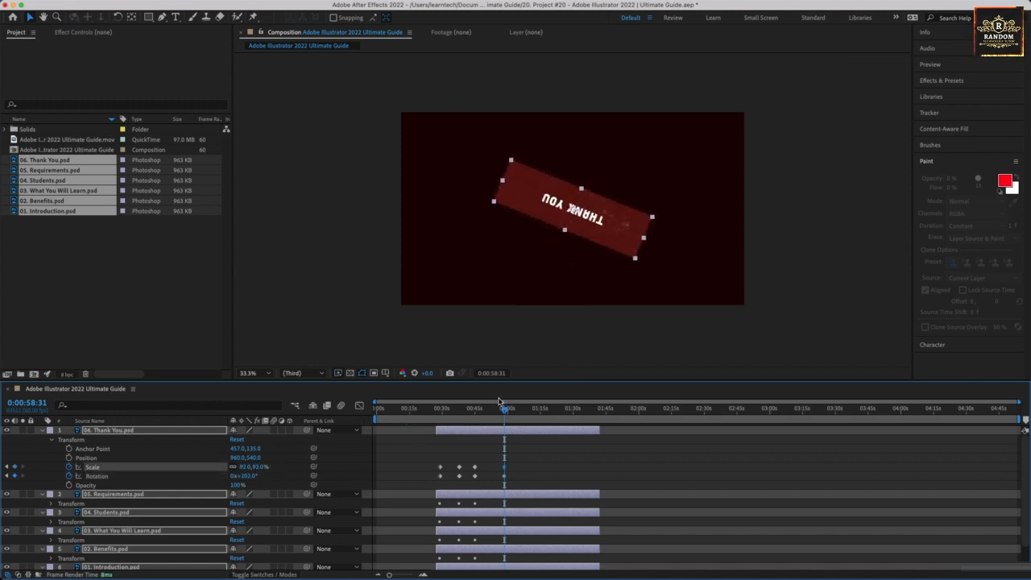
Keyframe the six layers at 0:01:10:05 with 111% scale and 1x+0° rotation, and at 0:01:23:51 with 214% scale
{"action": "left_click_drag", "start_coordinate": [504, 411], "coordinate": [531, 411]}
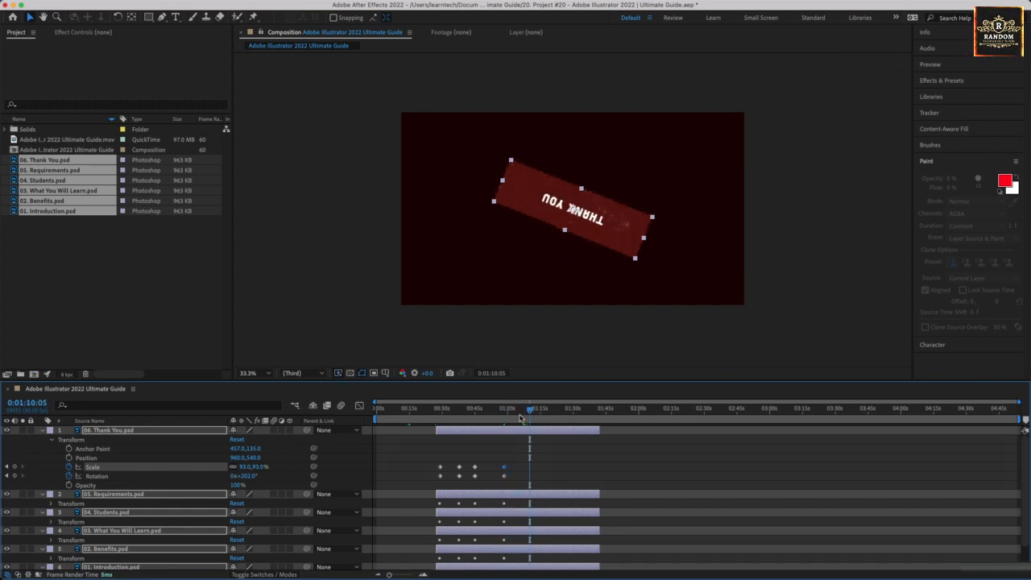
{"action": "left_click_drag", "start_coordinate": [260, 467], "coordinate": [329, 475]}
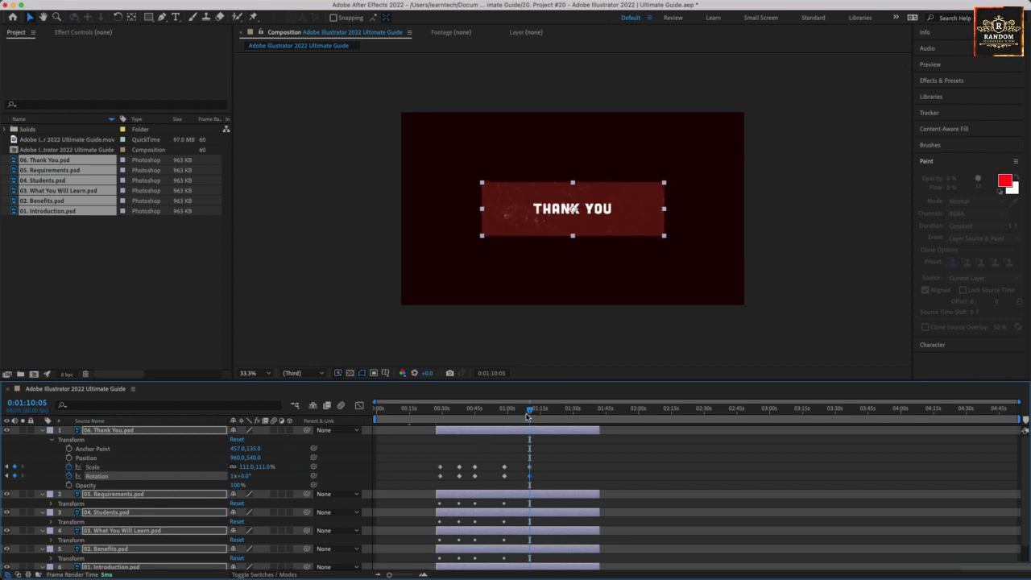
{"action": "left_click_drag", "start_coordinate": [530, 415], "coordinate": [560, 415]}
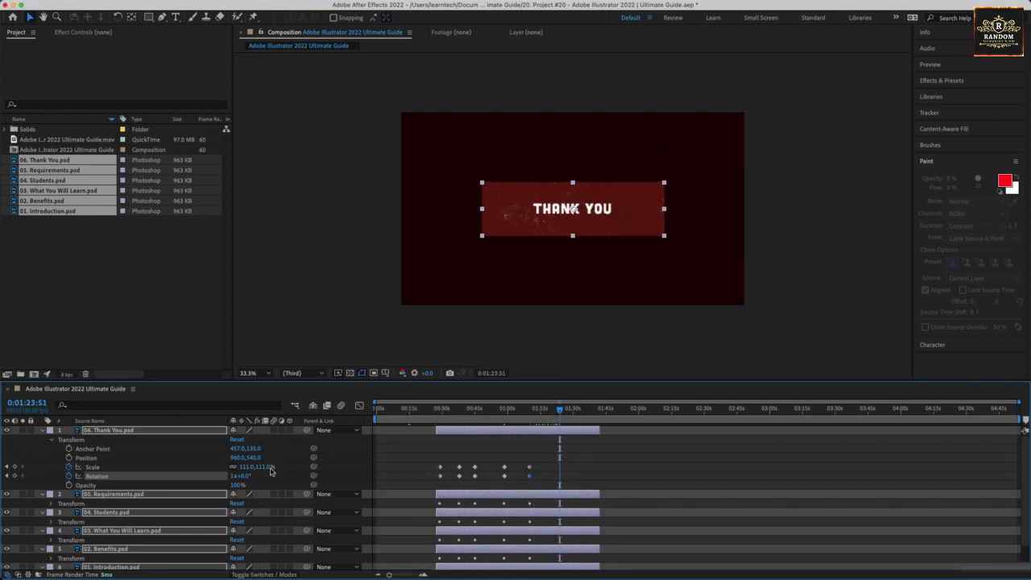
{"action": "left_click_drag", "start_coordinate": [266, 466], "coordinate": [320, 466]}
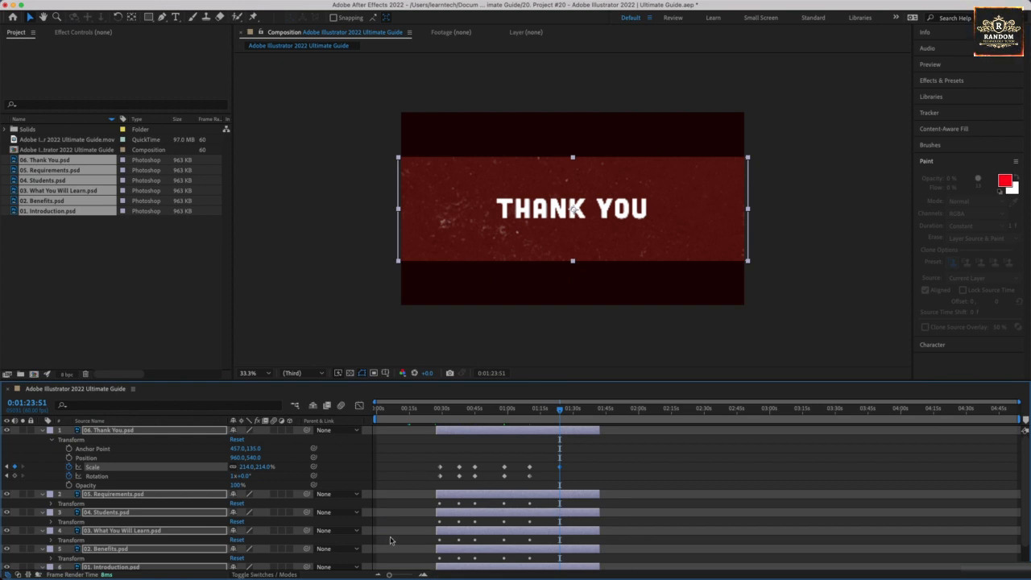
Preview the title animation from 0:00:27:03 and return the playhead to 0:00:30:44
{"action": "left_click", "coordinate": [436, 411]}
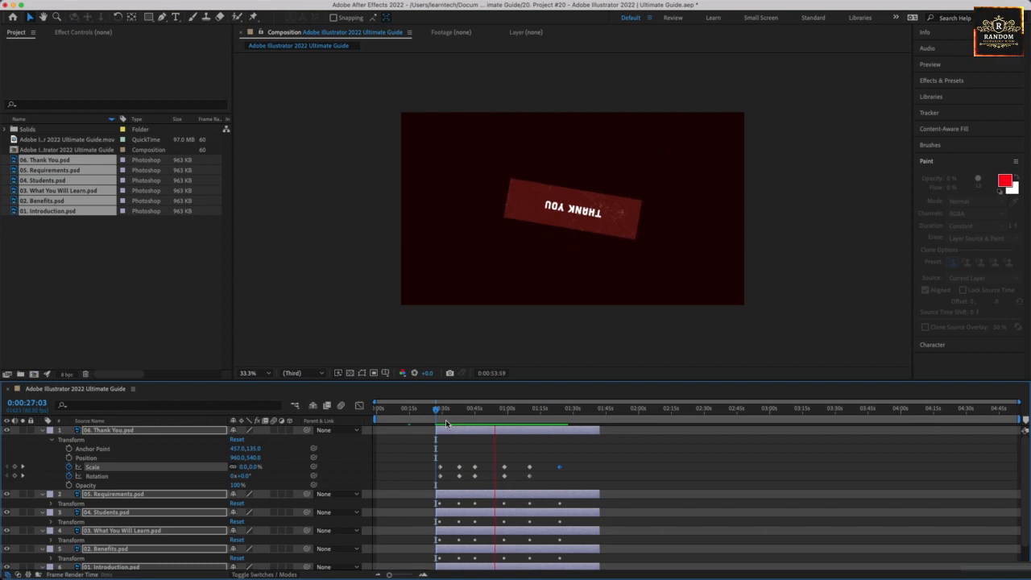
{"action": "key", "text": "space"}
{"action": "mouse_move", "coordinate": [456, 416]}
{"action": "left_mouse_down"}
{"action": "mouse_move", "coordinate": [433, 415]}
{"action": "mouse_move", "coordinate": [444, 415]}
{"action": "left_mouse_up"}
{"action": "left_click", "coordinate": [459, 467]}
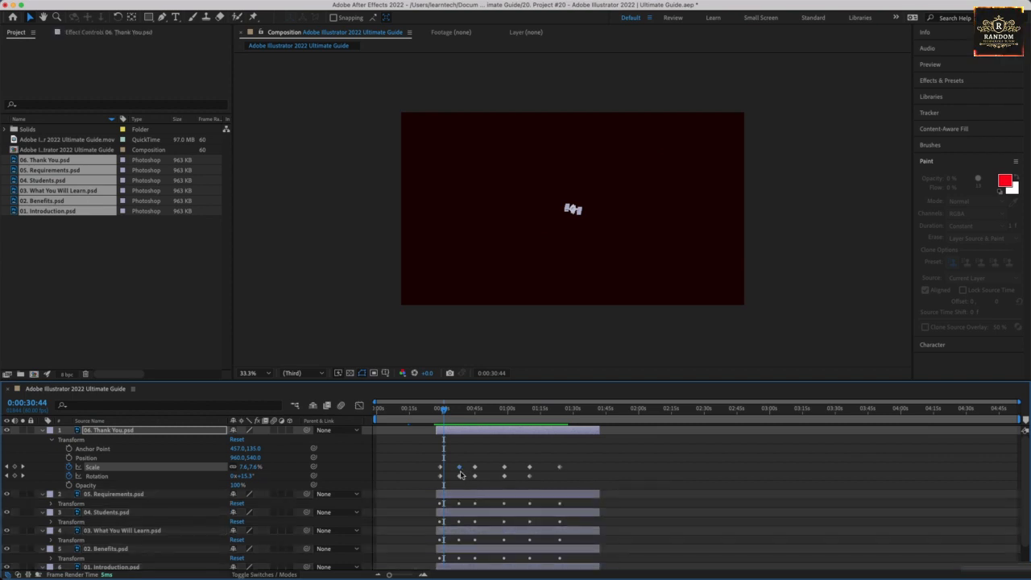
{"action": "left_click", "coordinate": [92, 494]}
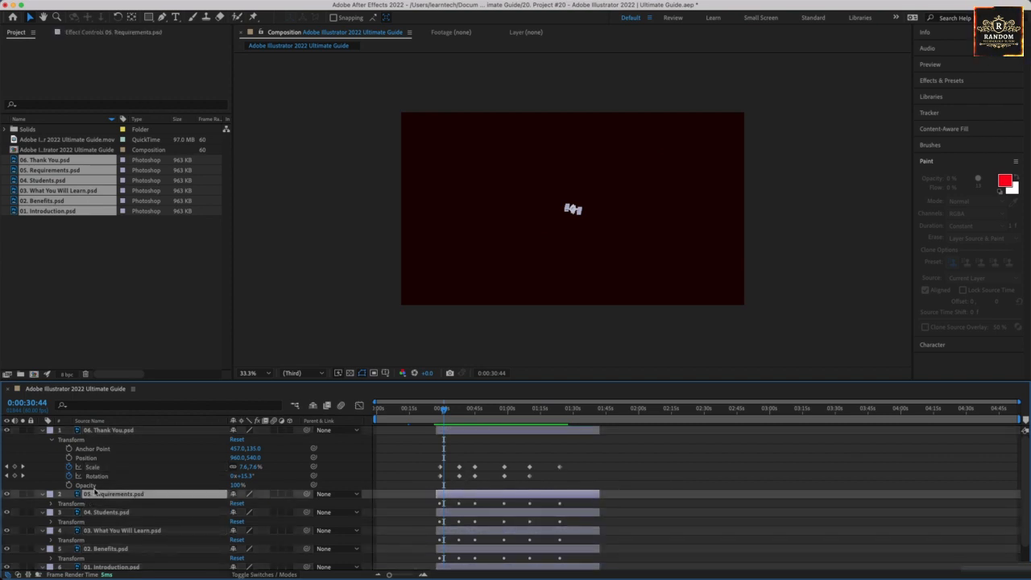
{"action": "scroll", "coordinate": [106, 506], "scroll_direction": "down", "scroll_amount": 1}
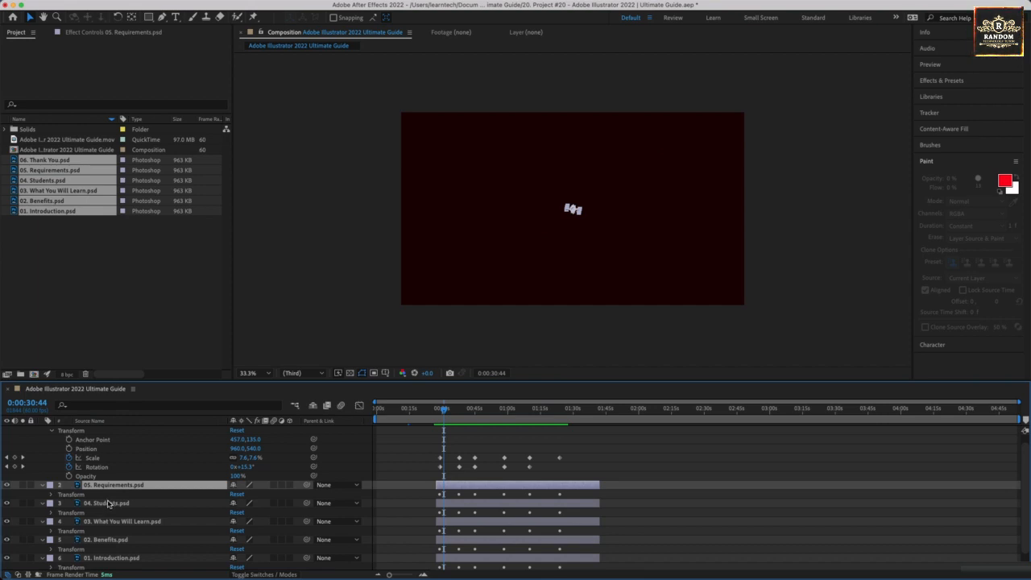
{"action": "left_click", "coordinate": [107, 504], "text": "shift"}
{"action": "left_click", "coordinate": [111, 522], "text": "shift"}
{"action": "left_click", "coordinate": [112, 539], "text": "shift"}
{"action": "left_click", "coordinate": [114, 561], "text": "shift"}
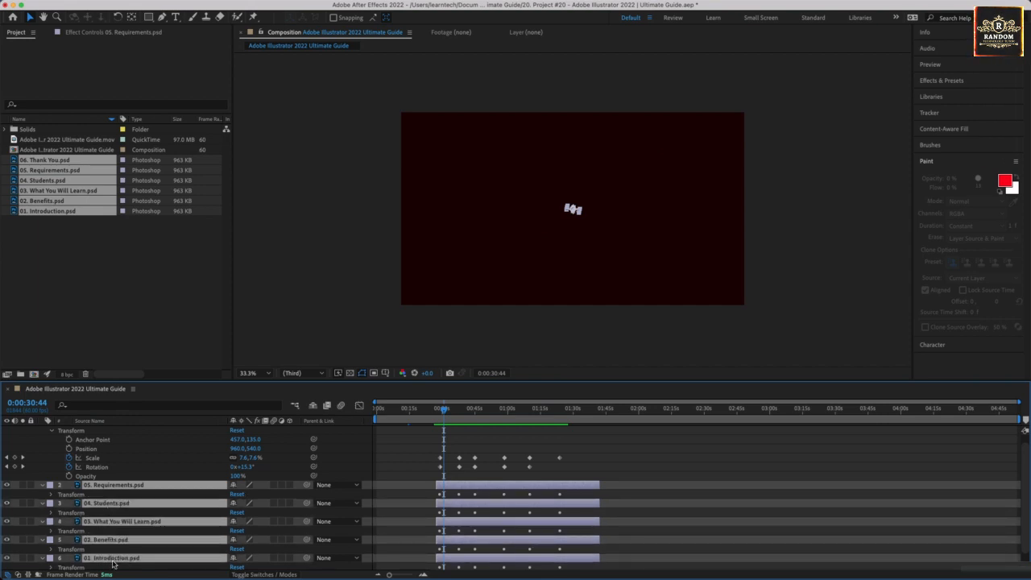
{"action": "left_click", "coordinate": [459, 458], "text": "super"}
{"action": "left_click", "coordinate": [459, 468], "text": "super"}
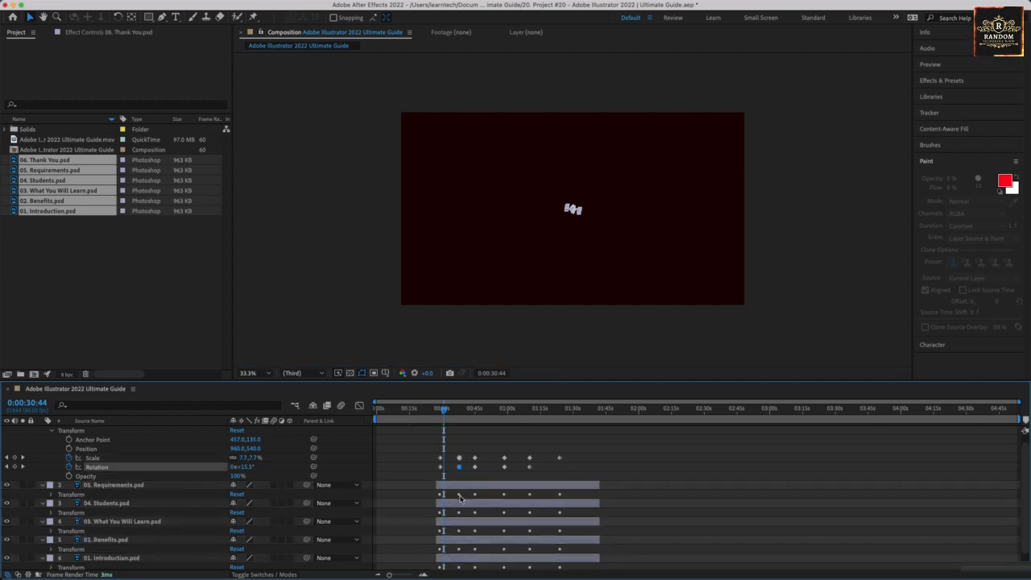
Expand the 05. Requirements transform properties and select the second scale and rotation keyframes on the Thank You and Requirements layers
{"action": "left_click", "coordinate": [50, 494]}
{"action": "scroll", "coordinate": [409, 499], "scroll_direction": "down", "scroll_amount": 2}
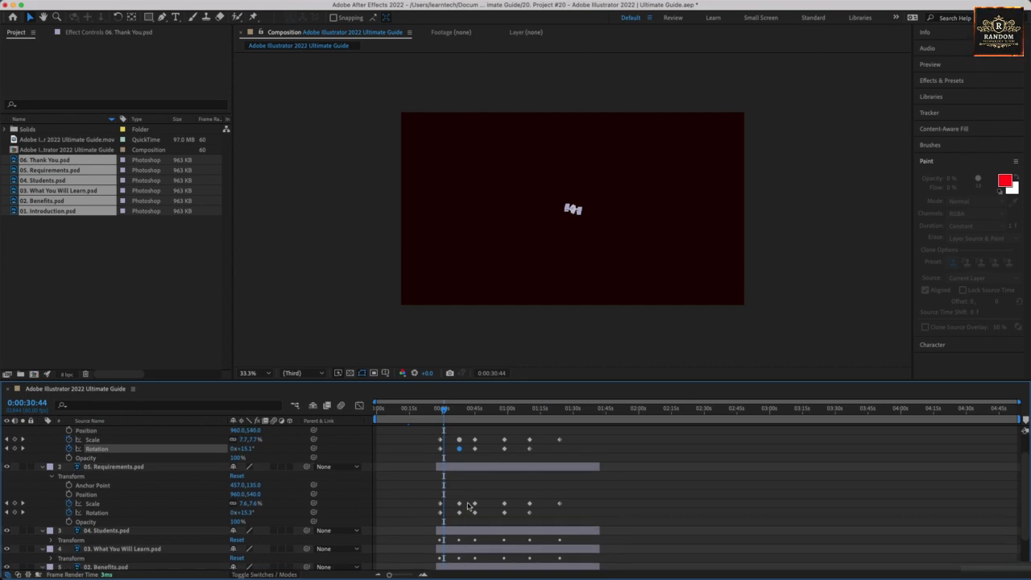
{"action": "scroll", "coordinate": [470, 506], "scroll_direction": "up", "scroll_amount": 3}
{"action": "left_click", "coordinate": [460, 467]}
{"action": "left_click_drag", "start_coordinate": [459, 455], "coordinate": [460, 484]}
{"action": "left_click_drag", "start_coordinate": [460, 523], "coordinate": [462, 545]}
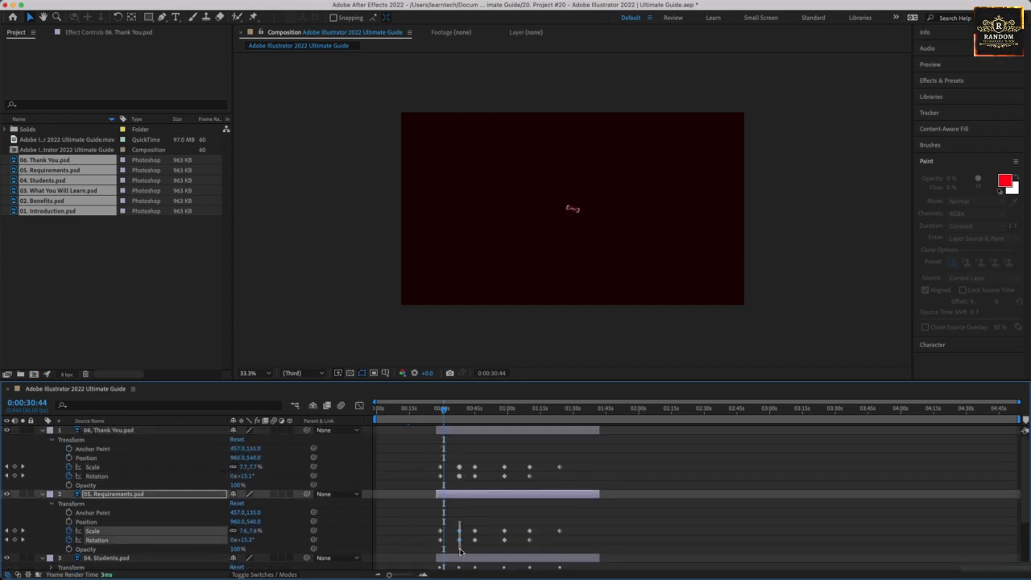
{"action": "left_click_drag", "start_coordinate": [457, 461], "coordinate": [464, 484]}
Add the second scale and rotation keyframes of the 04. Students and 03. What You Will Learn layers to the selection
{"action": "scroll", "coordinate": [464, 530], "scroll_direction": "down", "scroll_amount": 3}
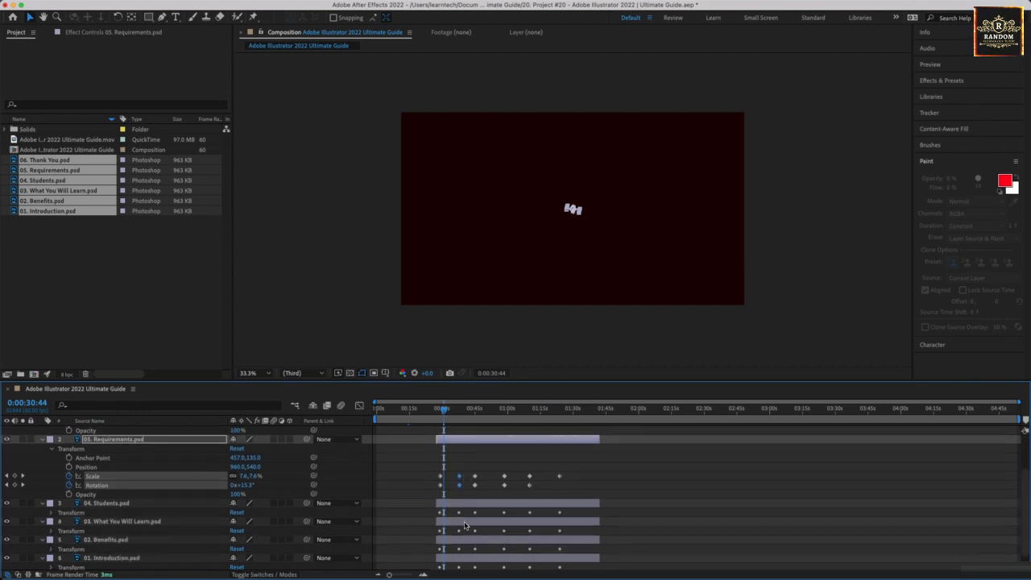
{"action": "left_click", "coordinate": [51, 513]}
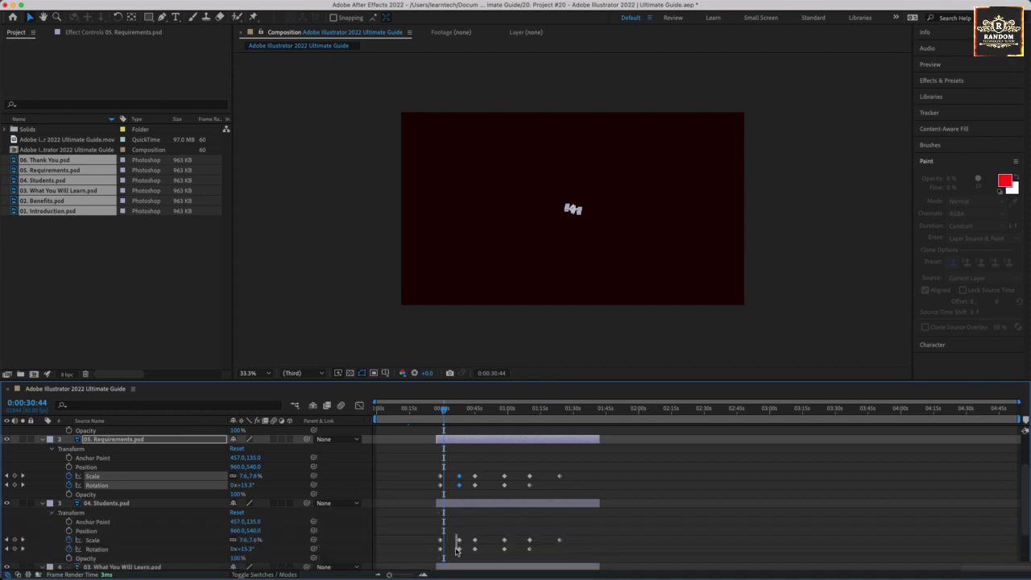
{"action": "left_click_drag", "start_coordinate": [457, 551], "coordinate": [463, 555]}
{"action": "scroll", "coordinate": [442, 533], "scroll_direction": "down", "scroll_amount": 3}
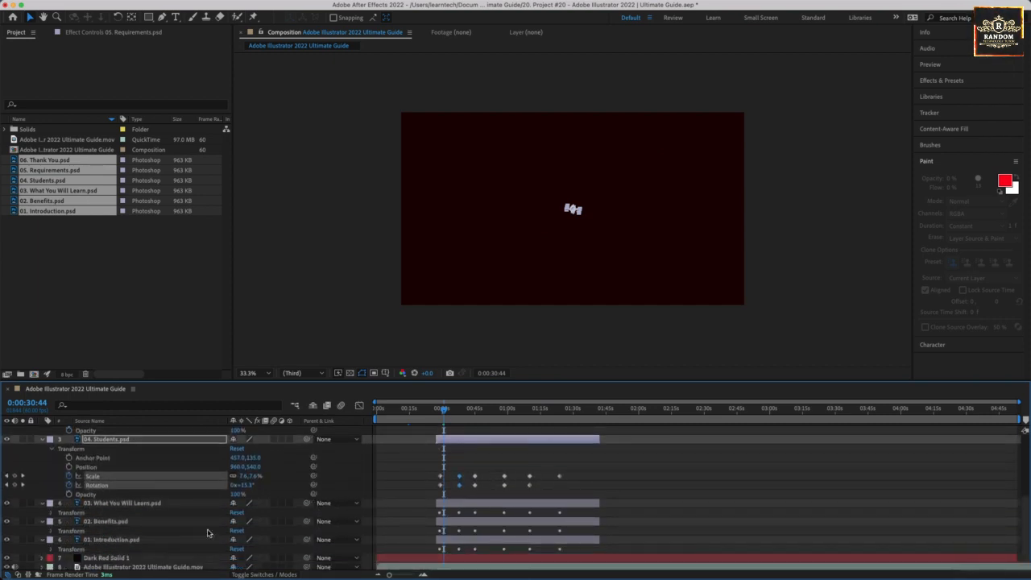
{"action": "left_click", "coordinate": [51, 512]}
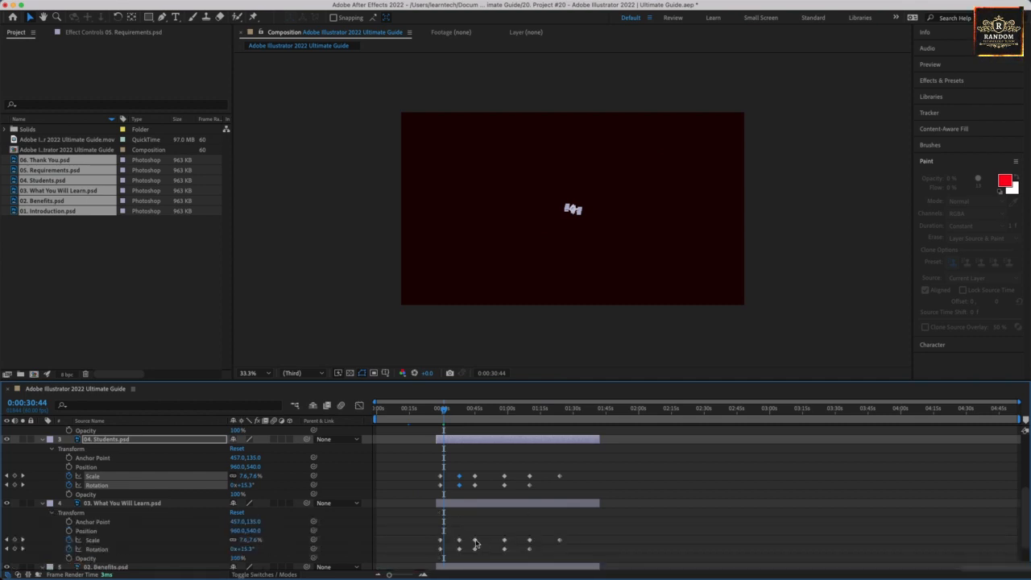
{"action": "left_click_drag", "start_coordinate": [455, 535], "coordinate": [464, 555]}
{"action": "scroll", "coordinate": [80, 531], "scroll_direction": "down", "scroll_amount": 2}
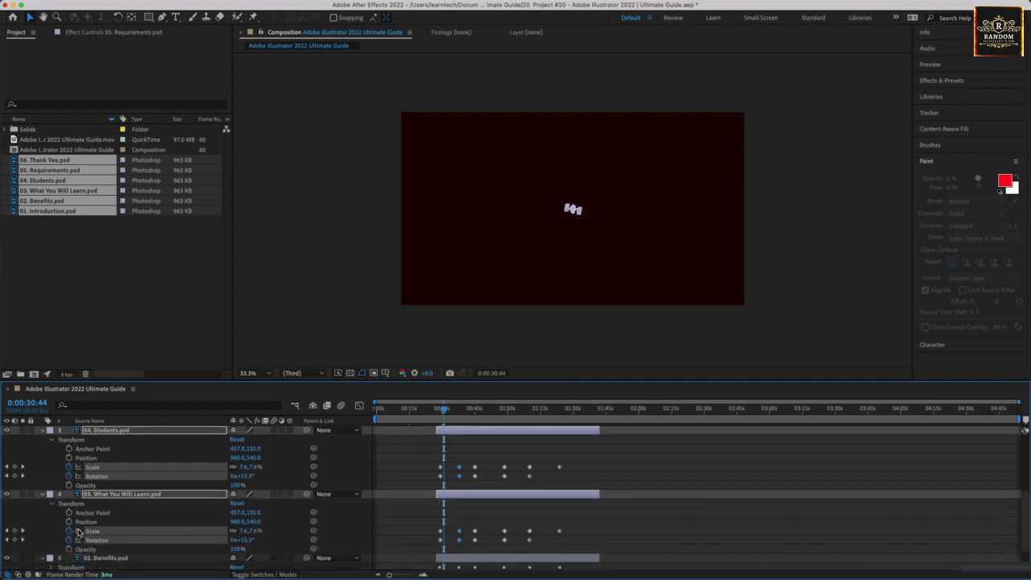
Include the second keyframes of the Benefits and Introduction layers, and shift the second keyframes of all six layers earlier, to about 0:00:33
{"action": "left_click", "coordinate": [51, 529]}
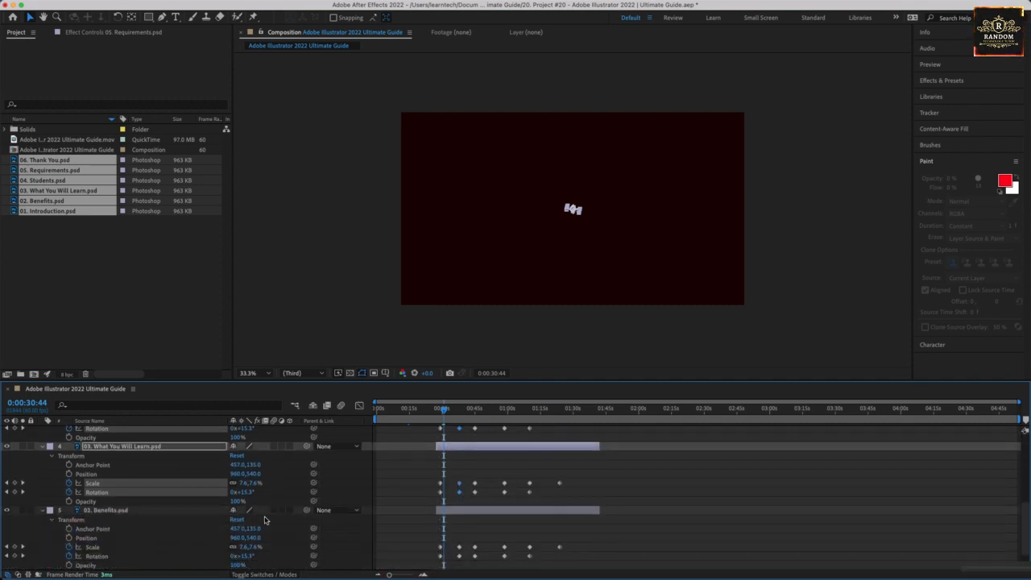
{"action": "left_click_drag", "start_coordinate": [456, 546], "coordinate": [464, 561]}
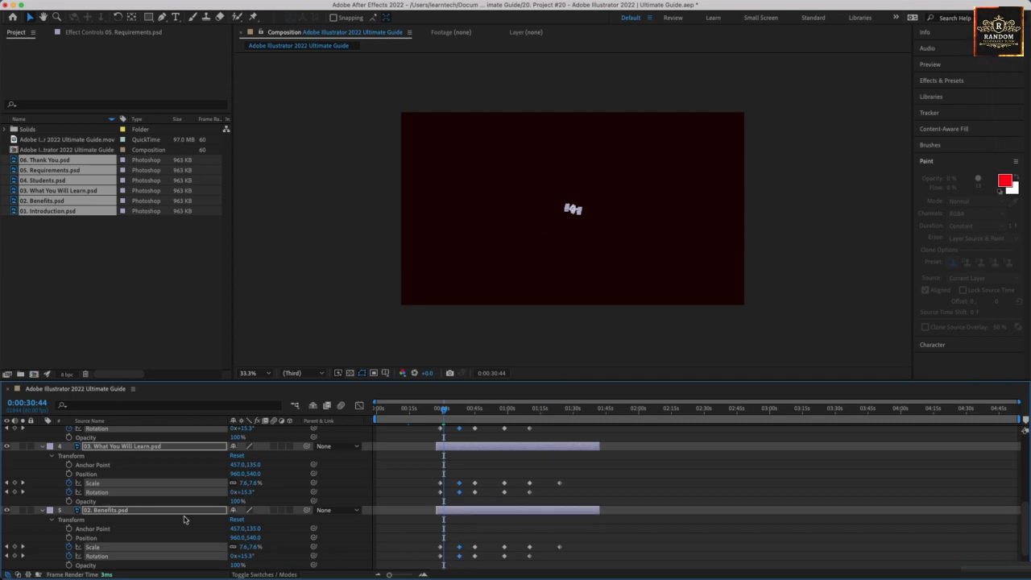
{"action": "scroll", "coordinate": [88, 503], "scroll_direction": "down", "scroll_amount": 2}
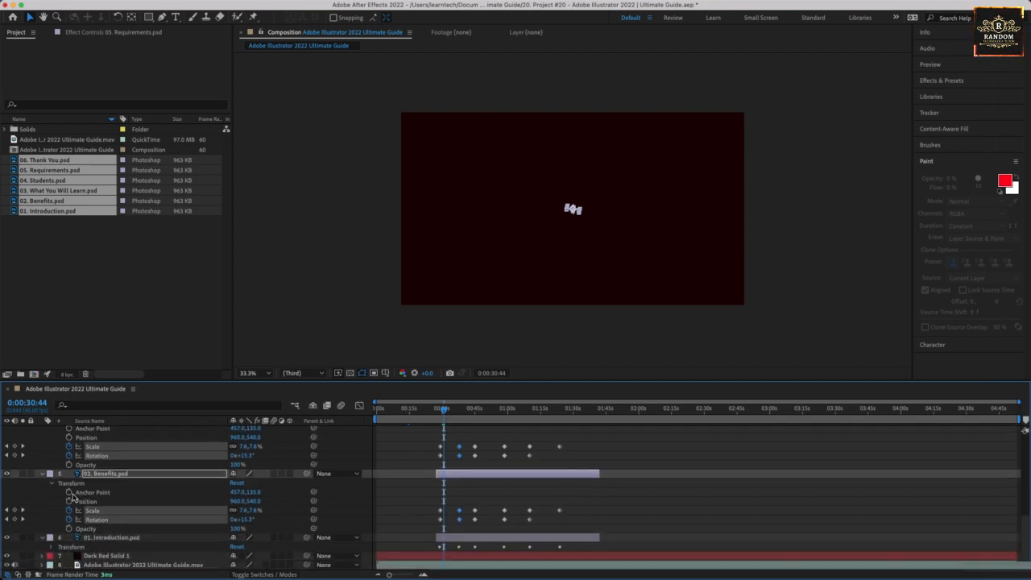
{"action": "left_click", "coordinate": [51, 546]}
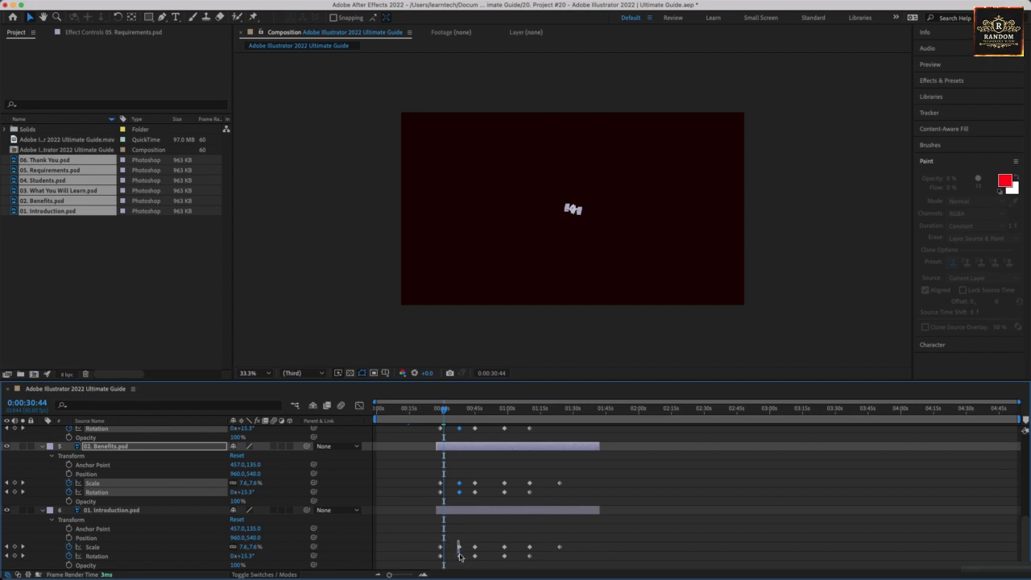
{"action": "left_click_drag", "start_coordinate": [461, 556], "coordinate": [461, 557]}
{"action": "scroll", "coordinate": [451, 485], "scroll_direction": "up", "scroll_amount": 3}
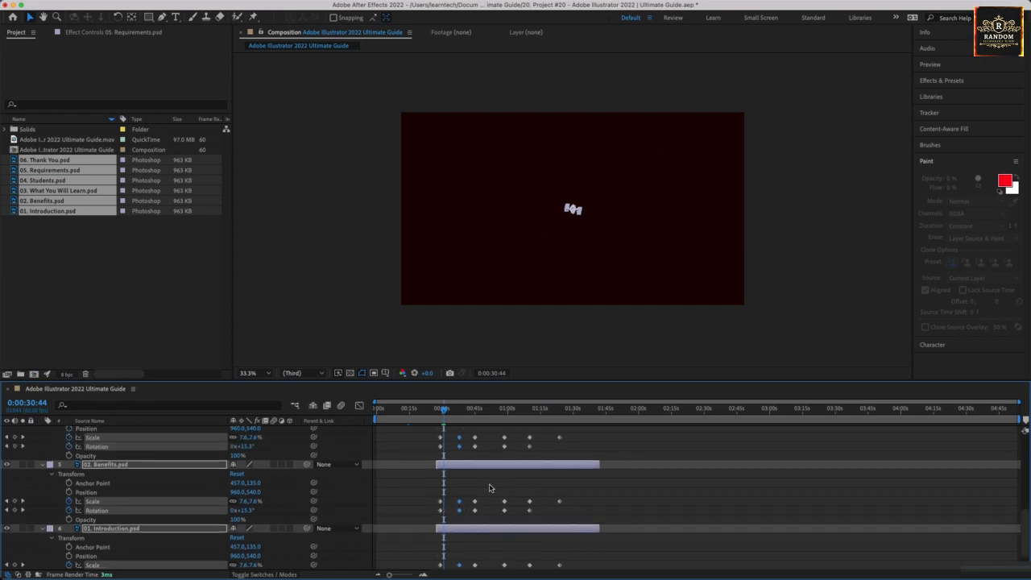
{"action": "scroll", "coordinate": [463, 482], "scroll_direction": "up", "scroll_amount": 3}
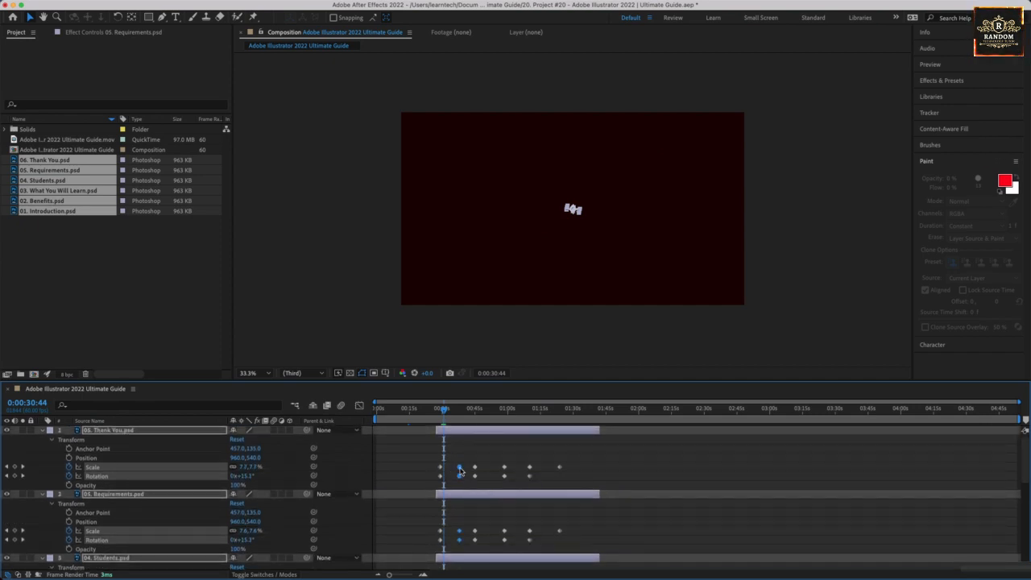
{"action": "left_click_drag", "start_coordinate": [460, 471], "coordinate": [448, 472]}
Preview the retimed title animation from 0:00:28:31
{"action": "left_click", "coordinate": [439, 411]}
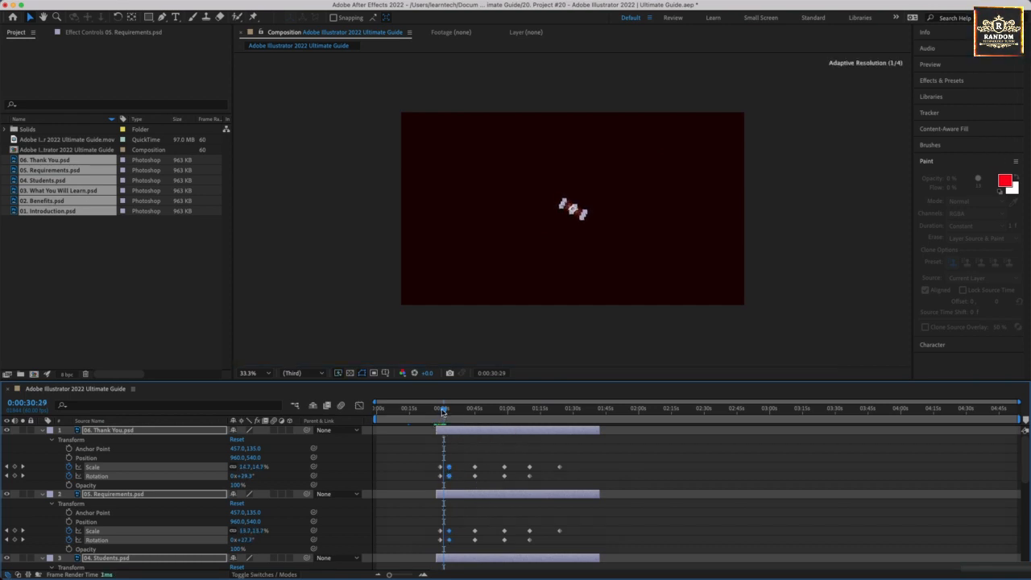
{"action": "left_click", "coordinate": [438, 411]}
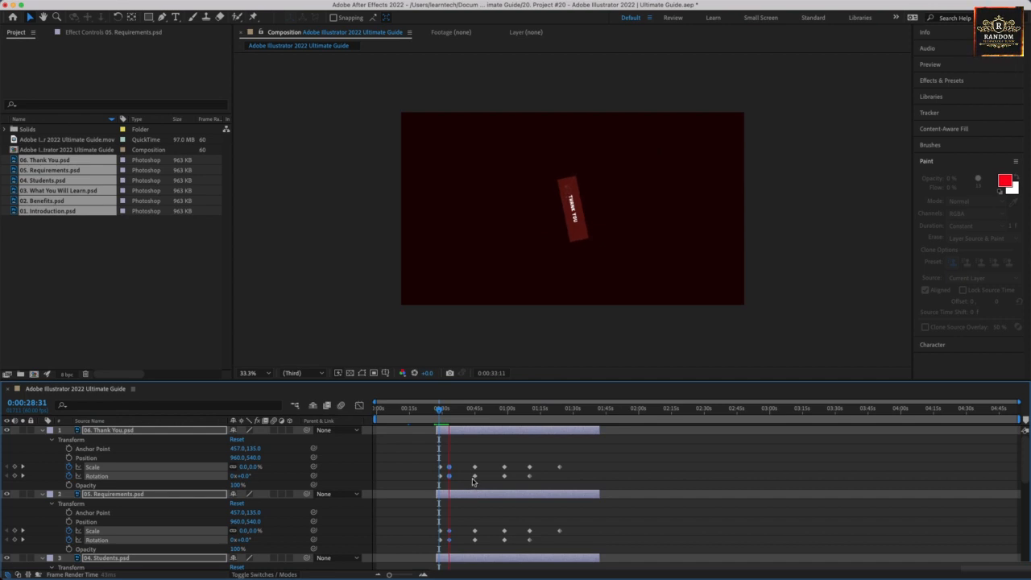
{"action": "key", "text": "space"}
Shift the Thank You layer's third and all following scale and rotation keyframes earlier, closely spaced from about 0:00:37 to 0:00:46
{"action": "mouse_move", "coordinate": [470, 461]}
{"action": "left_mouse_down"}
{"action": "mouse_move", "coordinate": [479, 484]}
{"action": "mouse_move", "coordinate": [458, 469]}
{"action": "left_mouse_up"}
{"action": "left_click", "coordinate": [503, 467]}
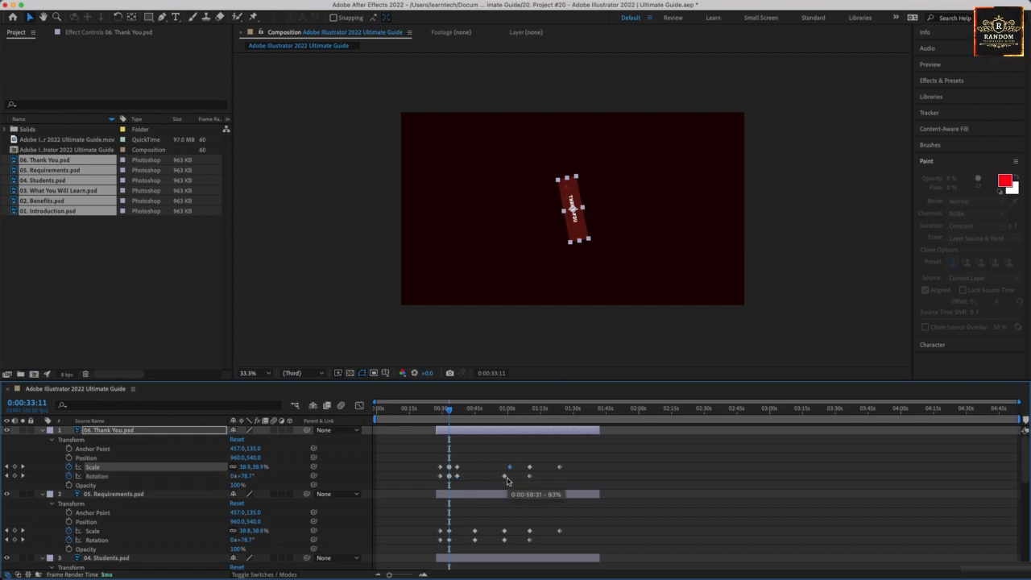
{"action": "left_click", "coordinate": [504, 476], "text": "shift"}
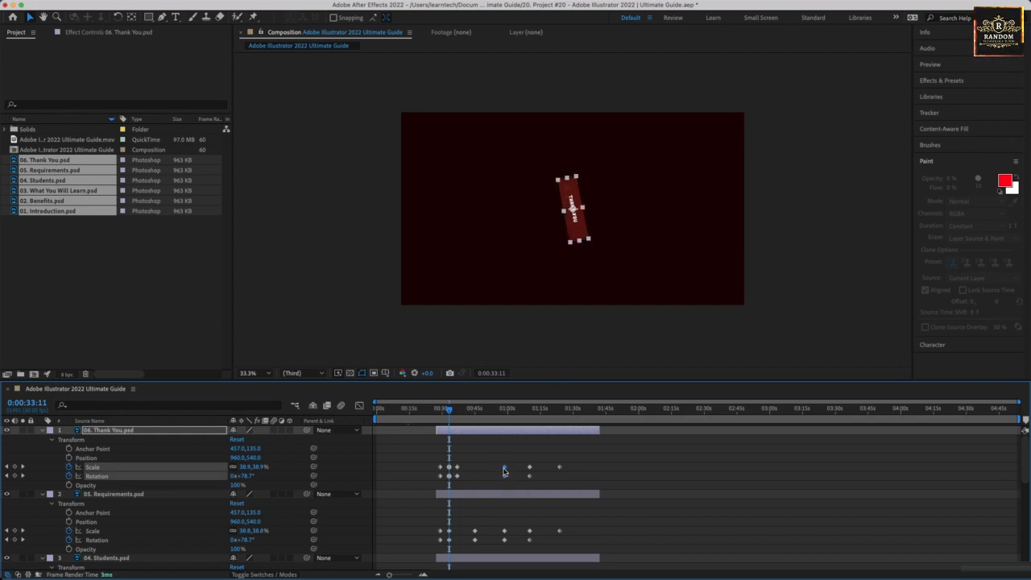
{"action": "left_click_drag", "start_coordinate": [504, 472], "coordinate": [464, 470]}
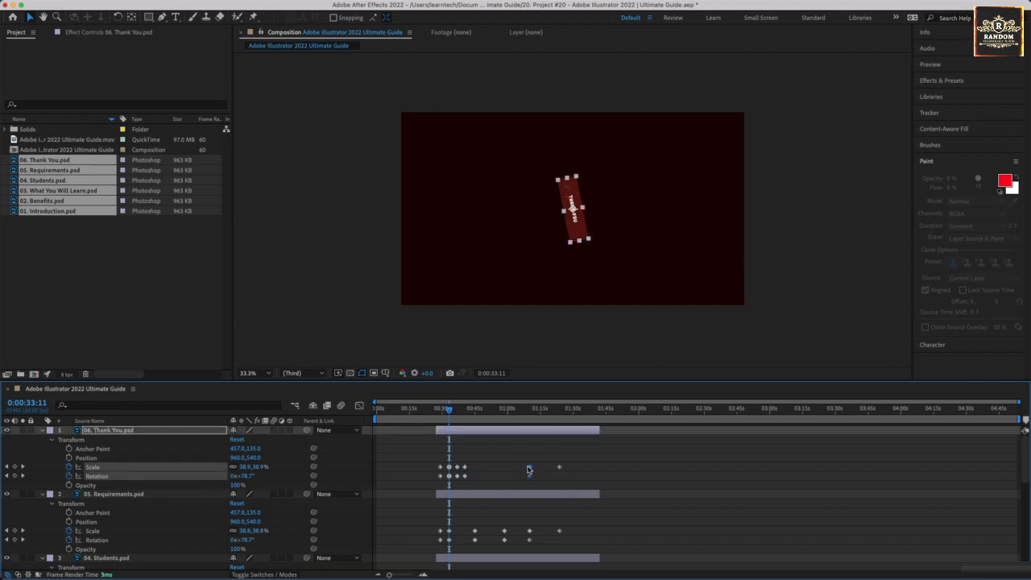
{"action": "left_click_drag", "start_coordinate": [529, 472], "coordinate": [480, 470]}
{"action": "left_click", "coordinate": [561, 472]}
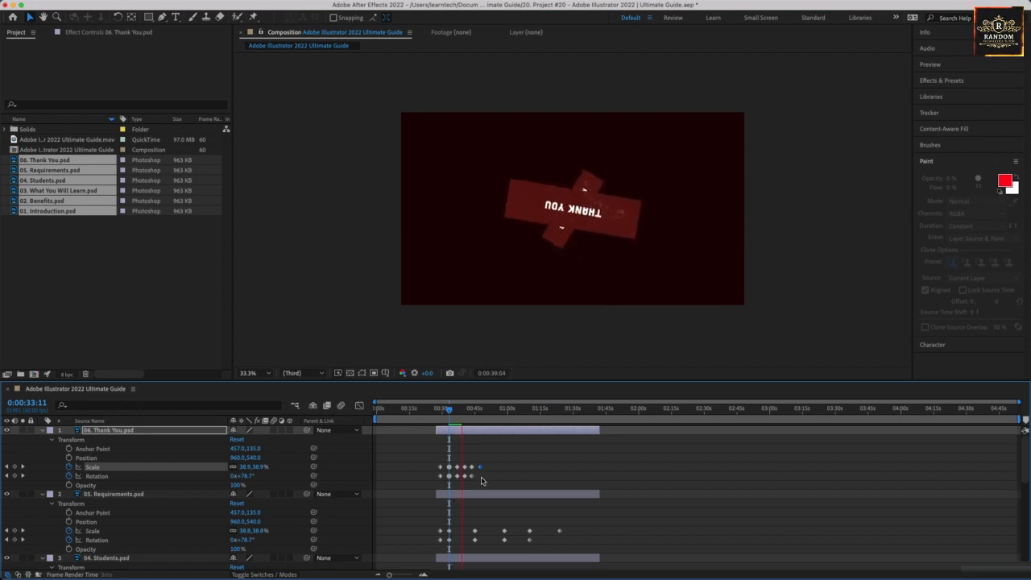
{"action": "mouse_move", "coordinate": [460, 455]}
{"action": "left_mouse_down"}
{"action": "mouse_move", "coordinate": [485, 486]}
{"action": "mouse_move", "coordinate": [463, 471]}
{"action": "left_mouse_up"}
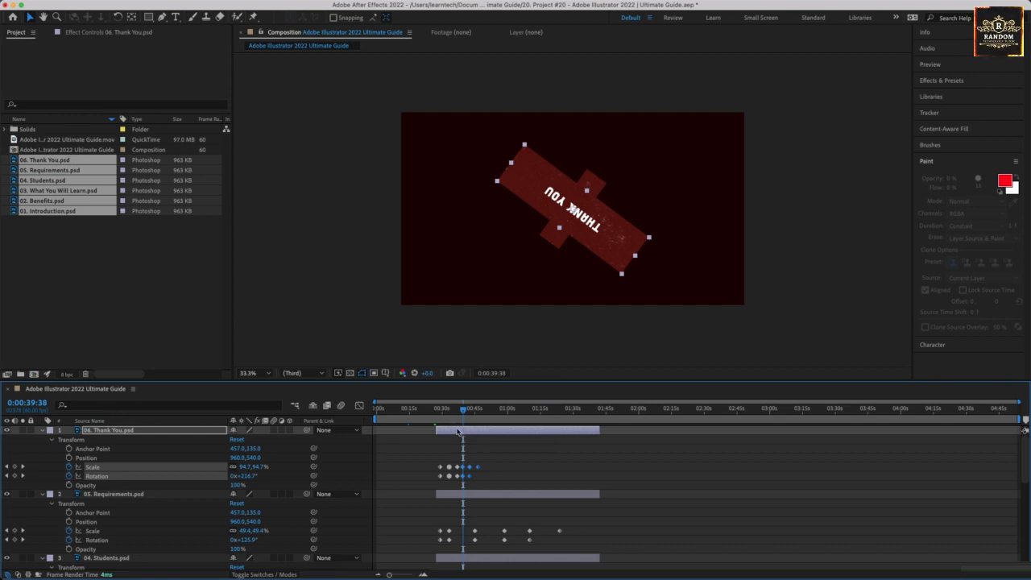
Collapse and hide the Requirements, Students, What You Will Learn, Benefits and Introduction layers, leaving 06. Thank You as the only visible title
{"action": "left_click", "coordinate": [42, 495]}
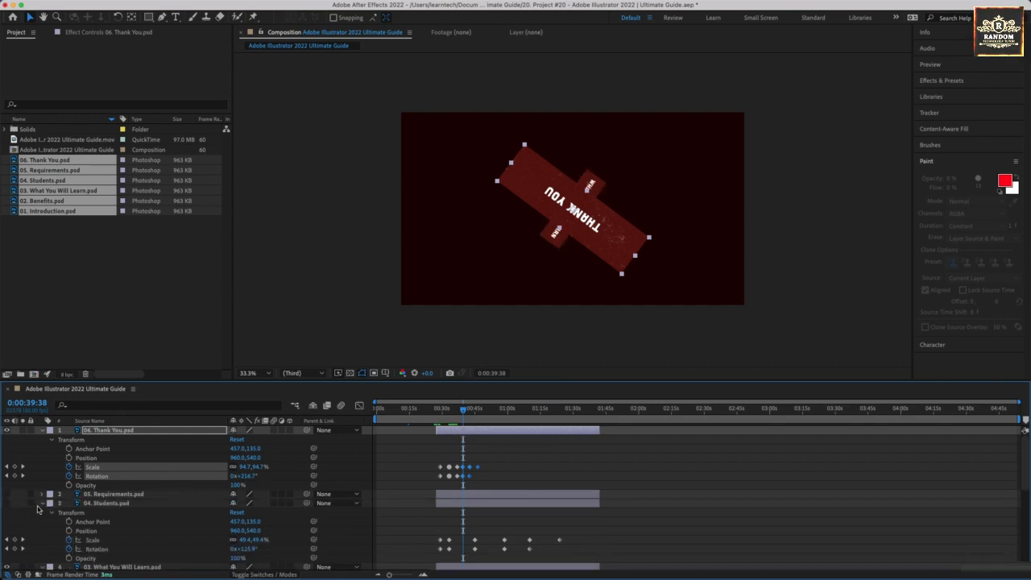
{"action": "left_click", "coordinate": [43, 505]}
{"action": "left_click", "coordinate": [8, 512]}
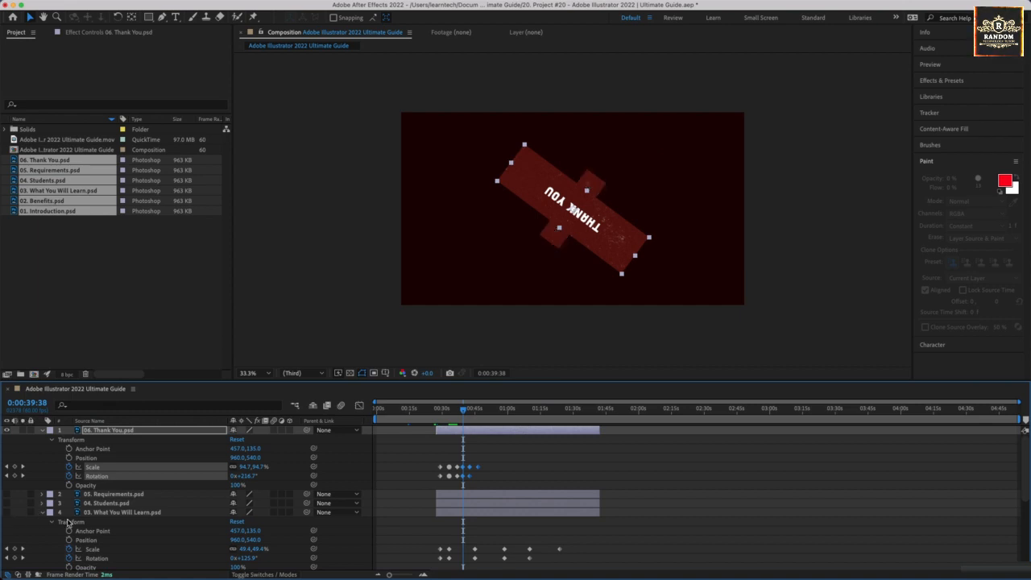
{"action": "left_click", "coordinate": [43, 513]}
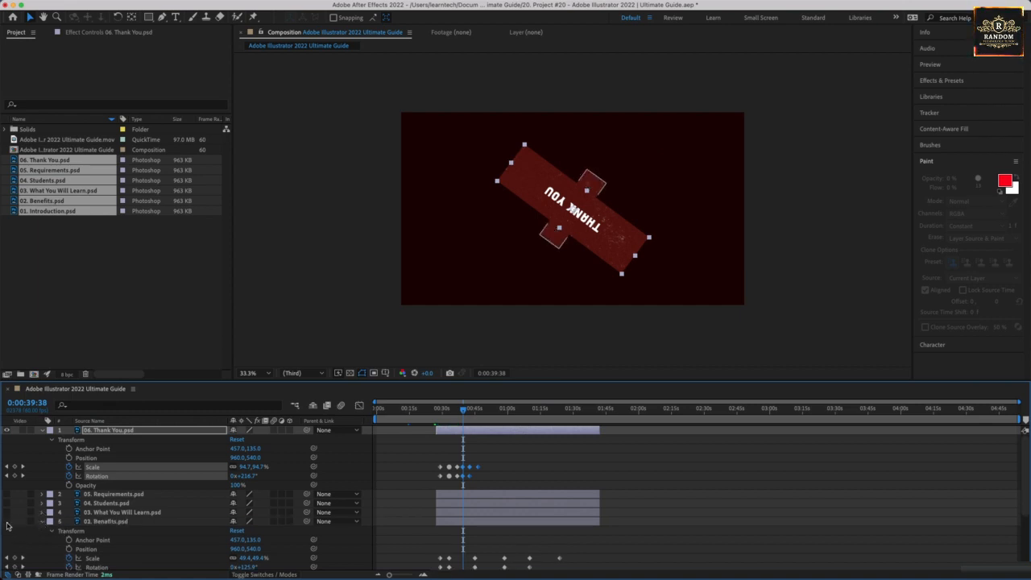
{"action": "left_click", "coordinate": [43, 522]}
{"action": "left_click", "coordinate": [7, 531]}
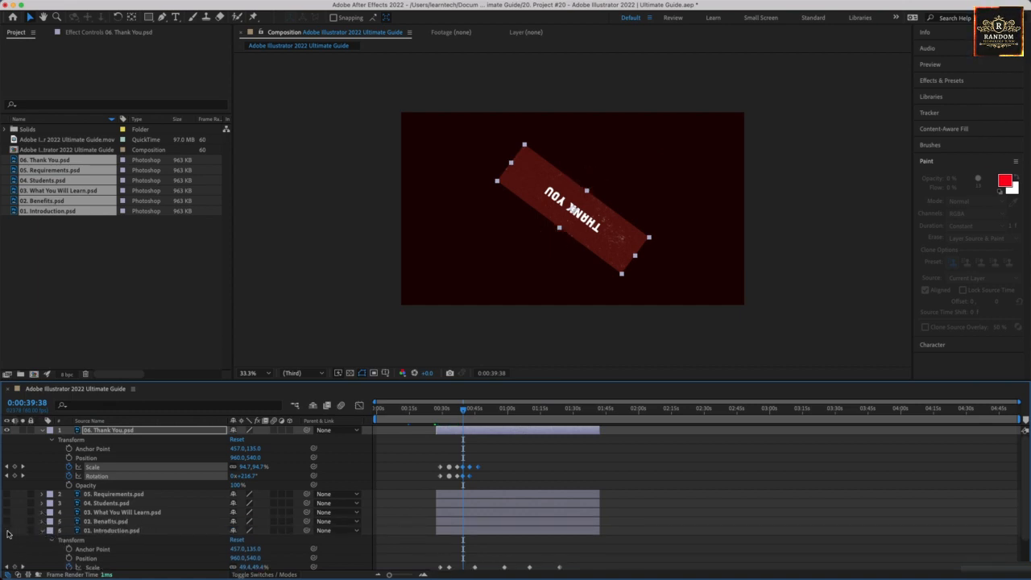
{"action": "left_click", "coordinate": [43, 531]}
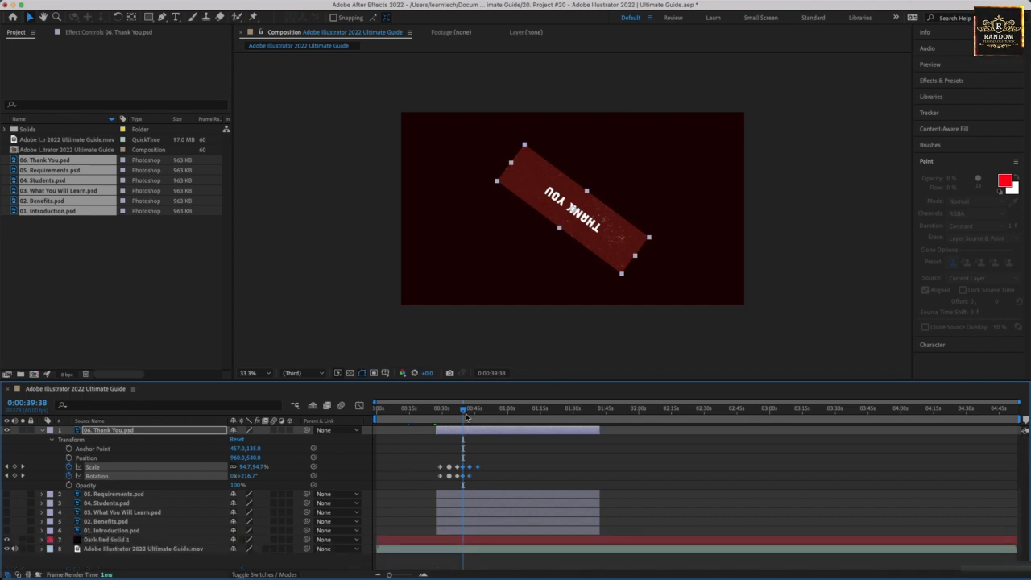
Preview the tightened Thank You animation from 0:00:28:17 until the title reaches full size
{"action": "left_click_drag", "start_coordinate": [465, 415], "coordinate": [439, 413]}
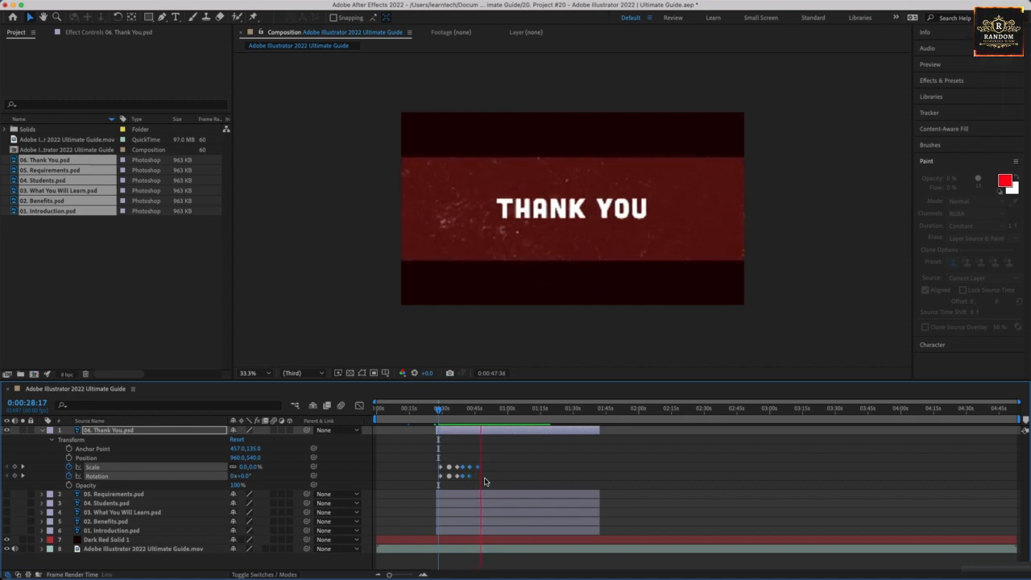
{"action": "key", "text": "space"}
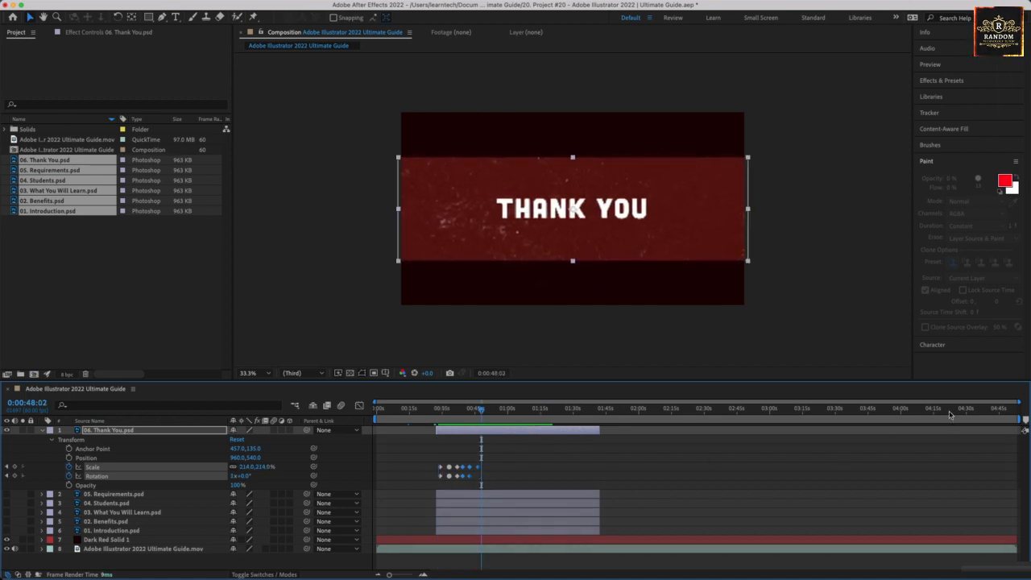
Shorten the end of the Dark Red Solid 1 layer and move the 06. Thank You layer to start at about 0:03:20
{"action": "left_click_drag", "start_coordinate": [950, 414], "coordinate": [890, 431]}
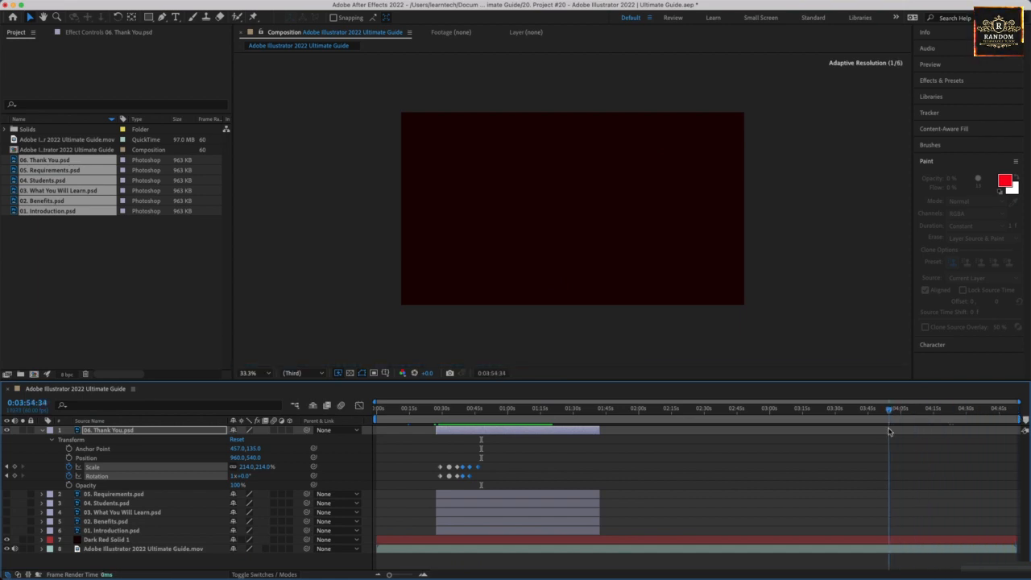
{"action": "key", "text": "alt+]"}
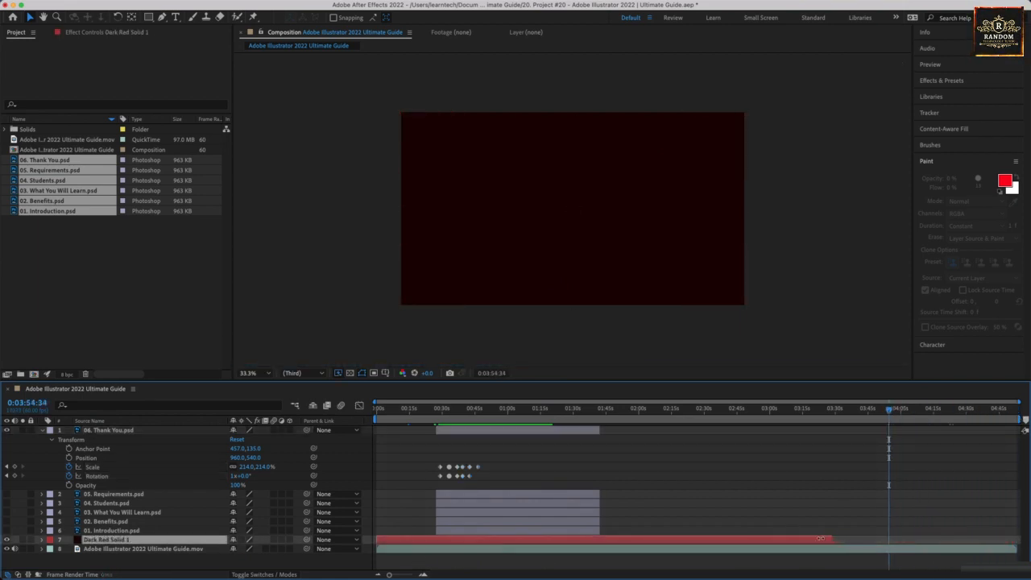
{"action": "left_click_drag", "start_coordinate": [889, 414], "coordinate": [974, 411]}
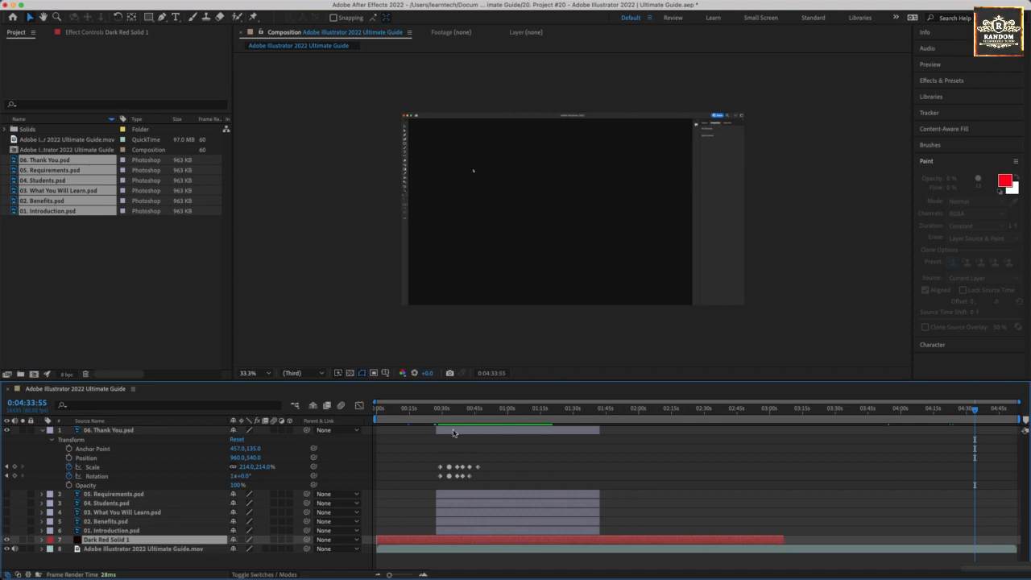
{"action": "left_click_drag", "start_coordinate": [460, 433], "coordinate": [884, 412]}
{"action": "left_click", "coordinate": [838, 410]}
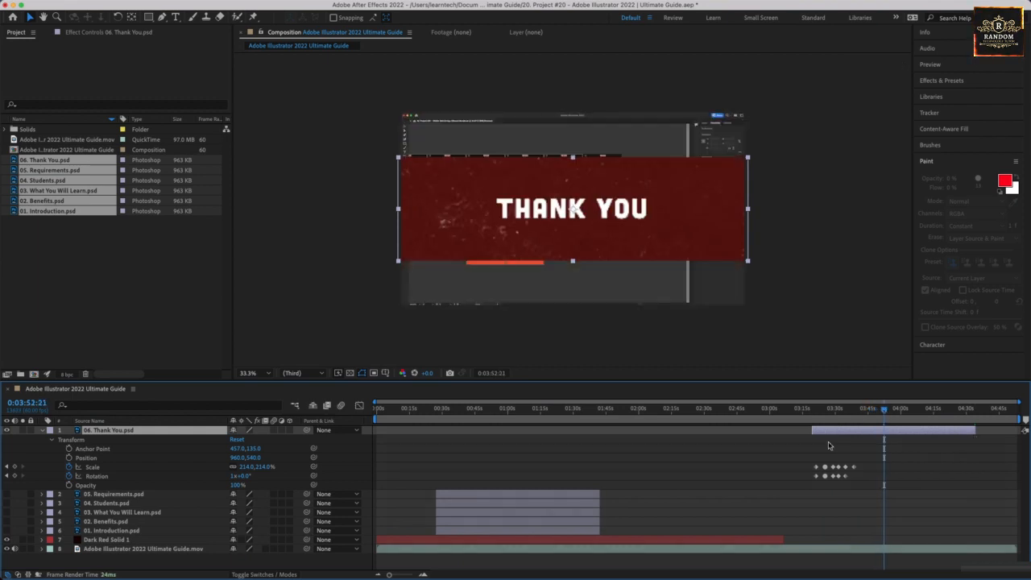
Trim the Dark Red Solid 1 layer to span the Thank You layer, from about 0:03:20 to just past its end
{"action": "left_click_drag", "start_coordinate": [785, 539], "coordinate": [968, 525]}
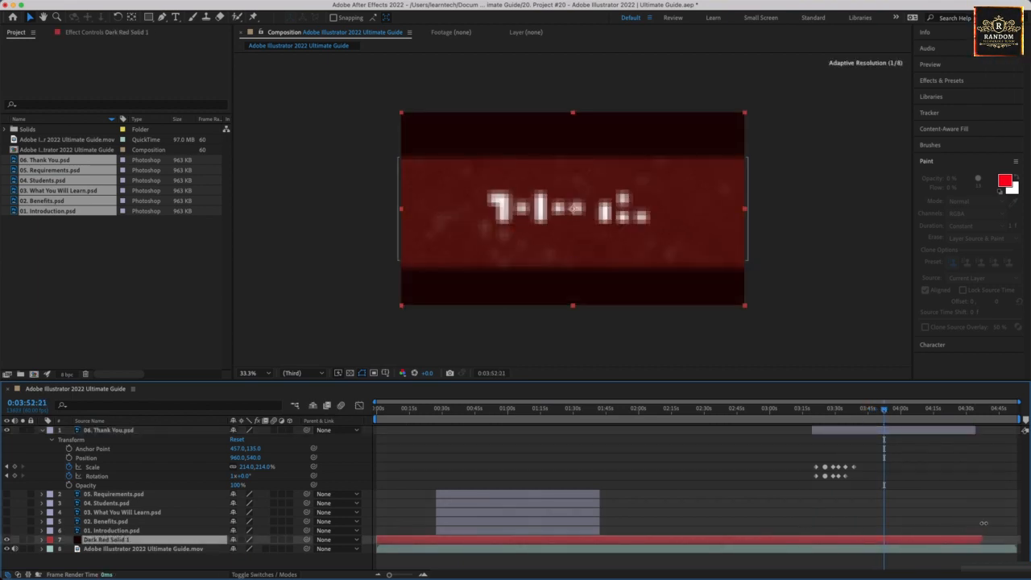
{"action": "left_click_drag", "start_coordinate": [912, 411], "coordinate": [805, 411]}
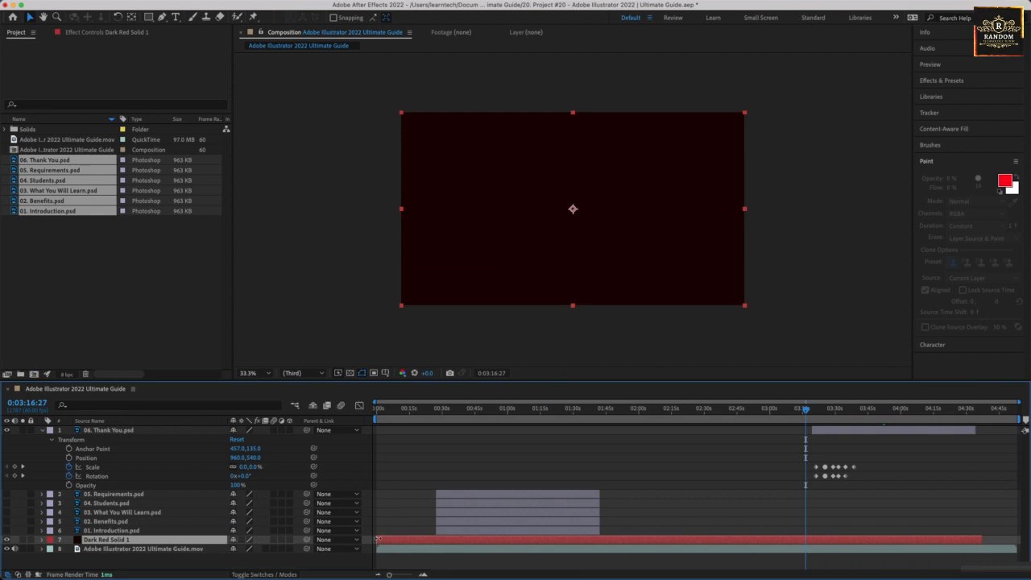
{"action": "left_click_drag", "start_coordinate": [378, 539], "coordinate": [808, 535]}
{"action": "left_click", "coordinate": [812, 412]}
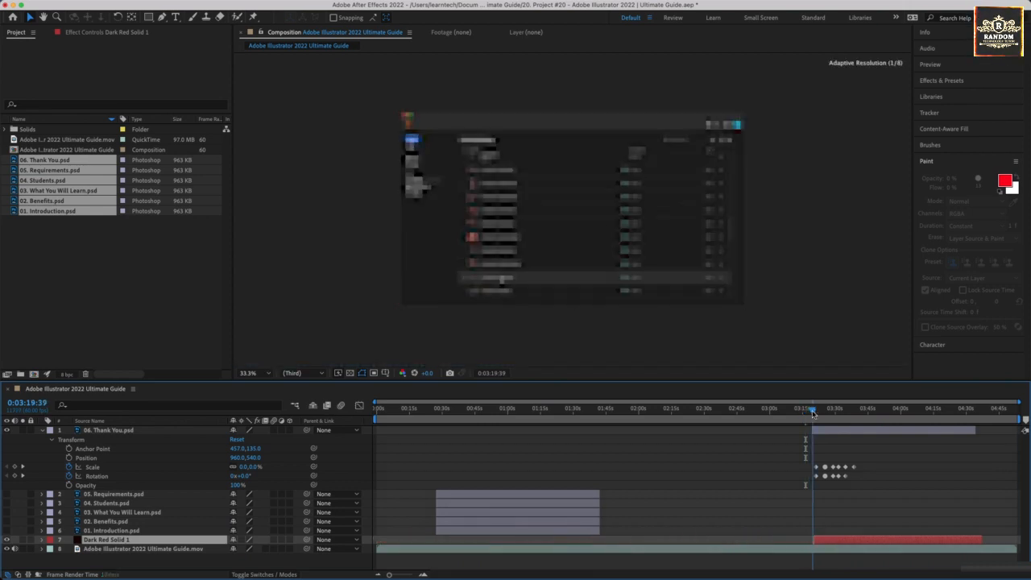
Shift the Thank You layer to end at 0:04:45:57 and fit Dark Red Solid 1 beneath it with the same end, starting at about 0:03:35
{"action": "left_click_drag", "start_coordinate": [812, 414], "coordinate": [1001, 417]}
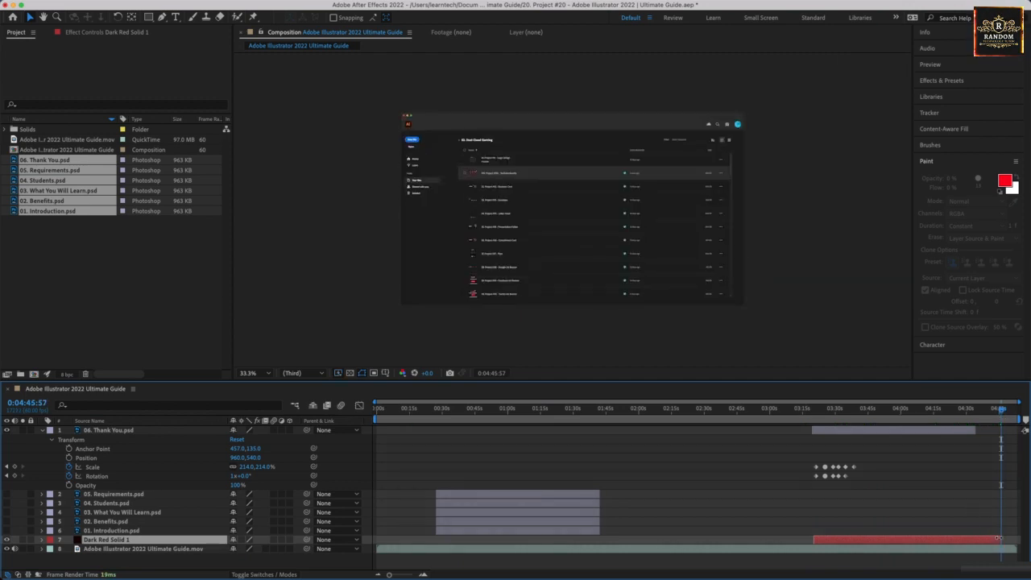
{"action": "left_click_drag", "start_coordinate": [999, 538], "coordinate": [1001, 539]}
{"action": "left_click_drag", "start_coordinate": [966, 433], "coordinate": [993, 432]}
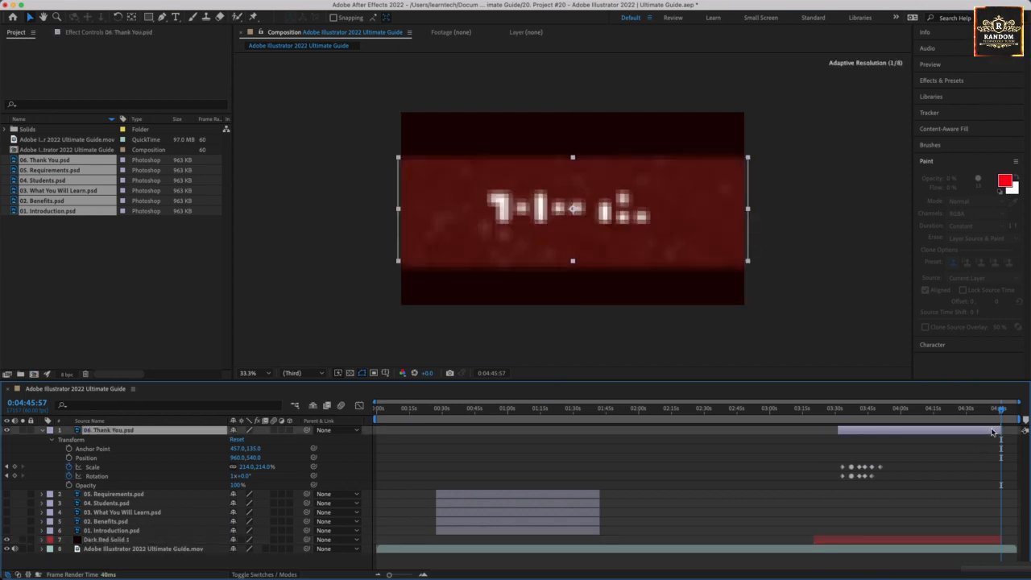
{"action": "left_click_drag", "start_coordinate": [811, 540], "coordinate": [846, 539]}
{"action": "left_click", "coordinate": [845, 410]}
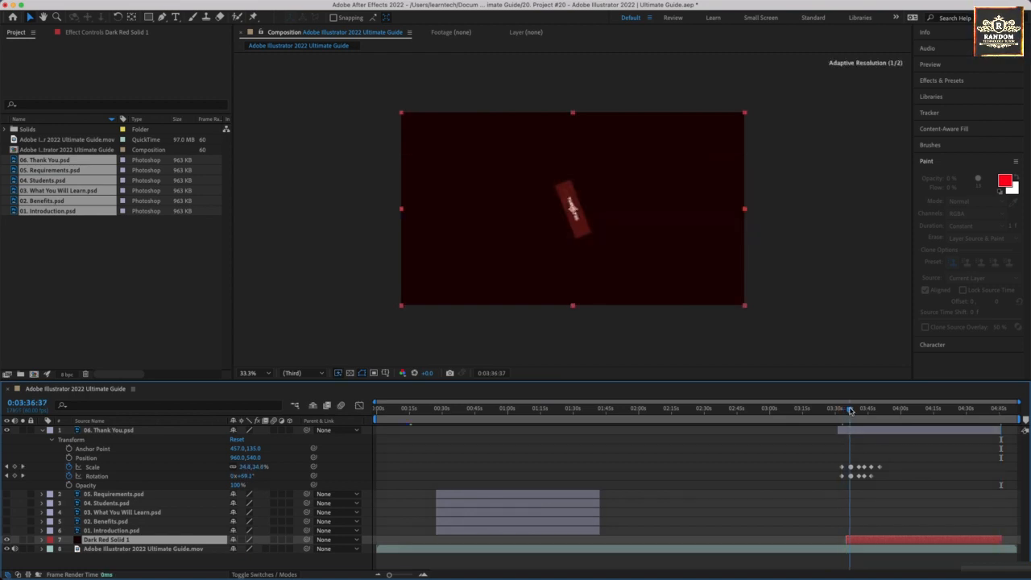
{"action": "left_click_drag", "start_coordinate": [836, 411], "coordinate": [847, 411]}
Collapse the Thank You layer and delete the hidden Requirements, Students, What You Will Learn, Benefits and Introduction layers
{"action": "left_click_drag", "start_coordinate": [851, 411], "coordinate": [434, 477]}
{"action": "left_click", "coordinate": [113, 532]}
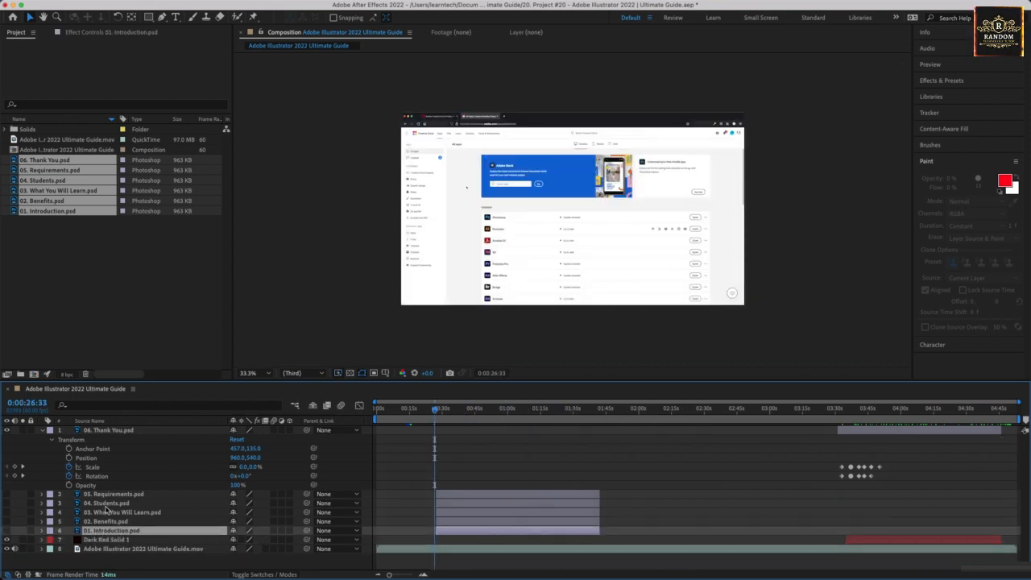
{"action": "left_click", "coordinate": [43, 431]}
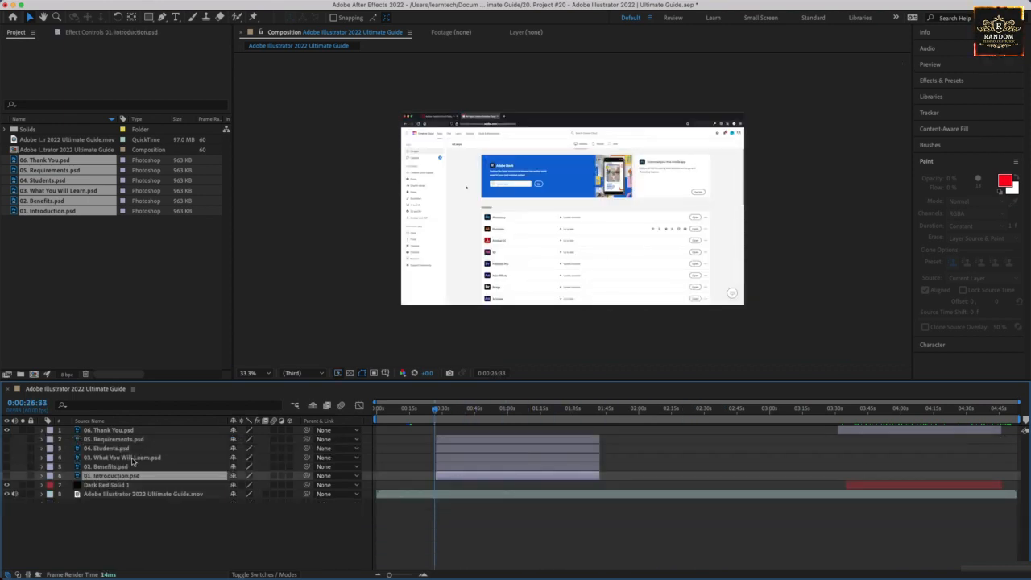
{"action": "left_click", "coordinate": [113, 441]}
{"action": "left_click", "coordinate": [112, 476], "text": "shift"}
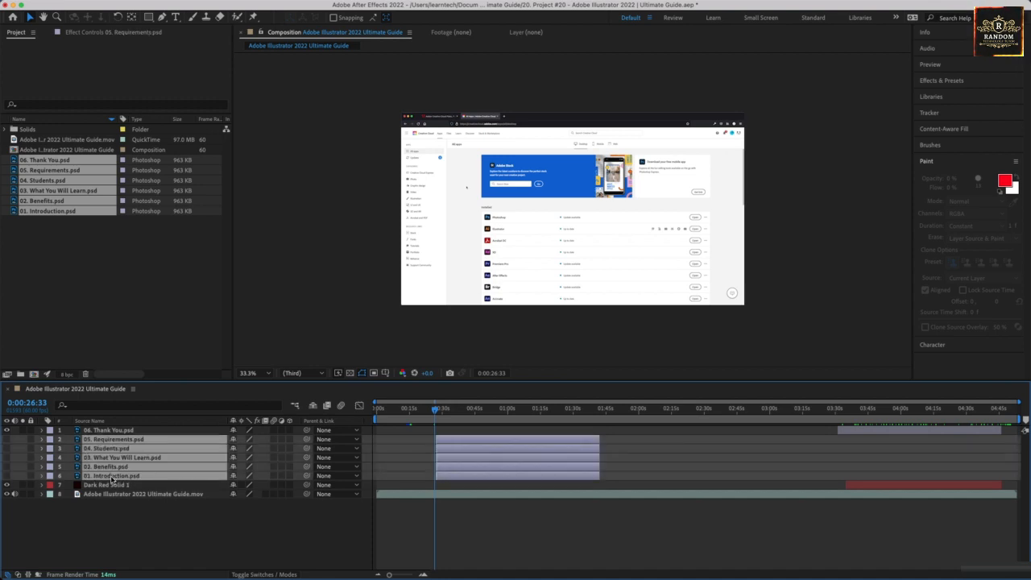
{"action": "key", "text": "Delete"}
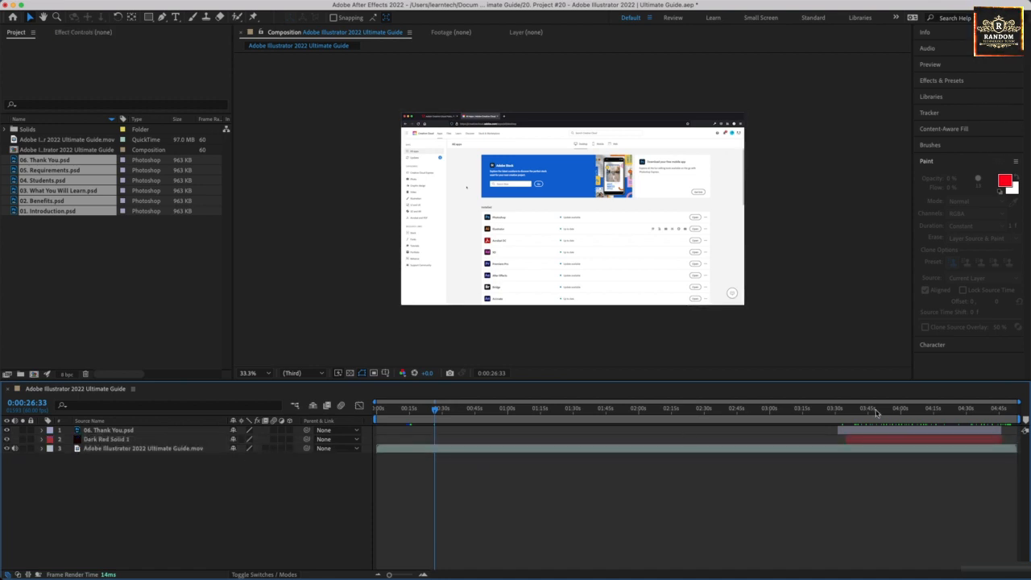
Add all six title PSDs below the existing Thank You layer and set them to run from 0:00:26:19 to about 0:01:00
{"action": "left_click_drag", "start_coordinate": [847, 411], "coordinate": [434, 426]}
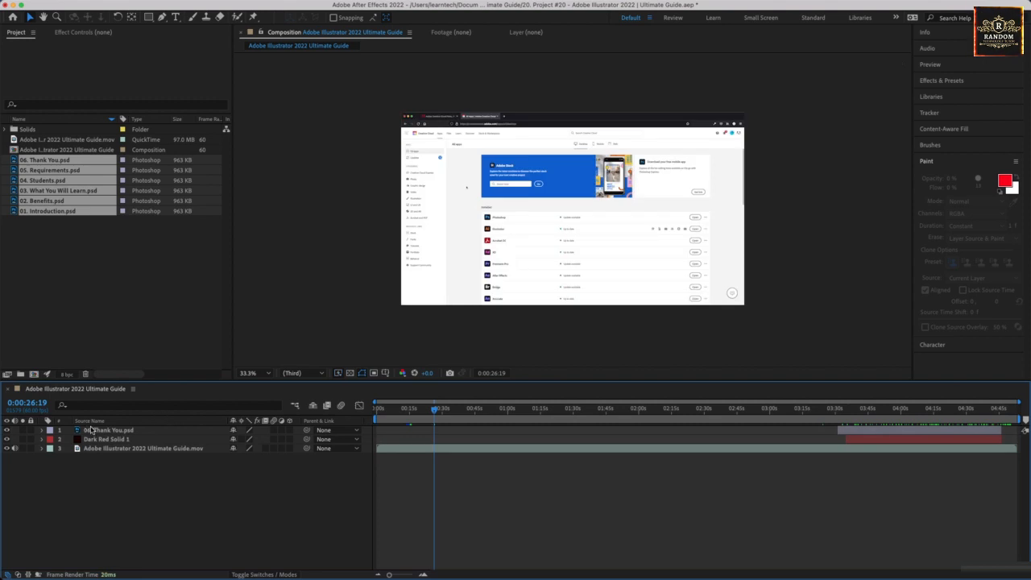
{"action": "left_click", "coordinate": [91, 431]}
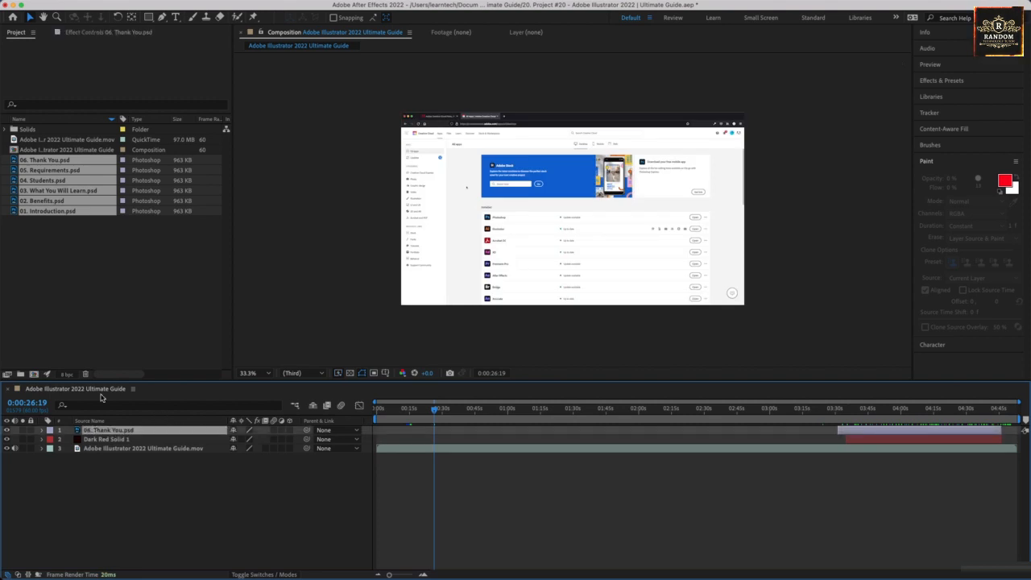
{"action": "left_click_drag", "start_coordinate": [64, 213], "coordinate": [101, 435]}
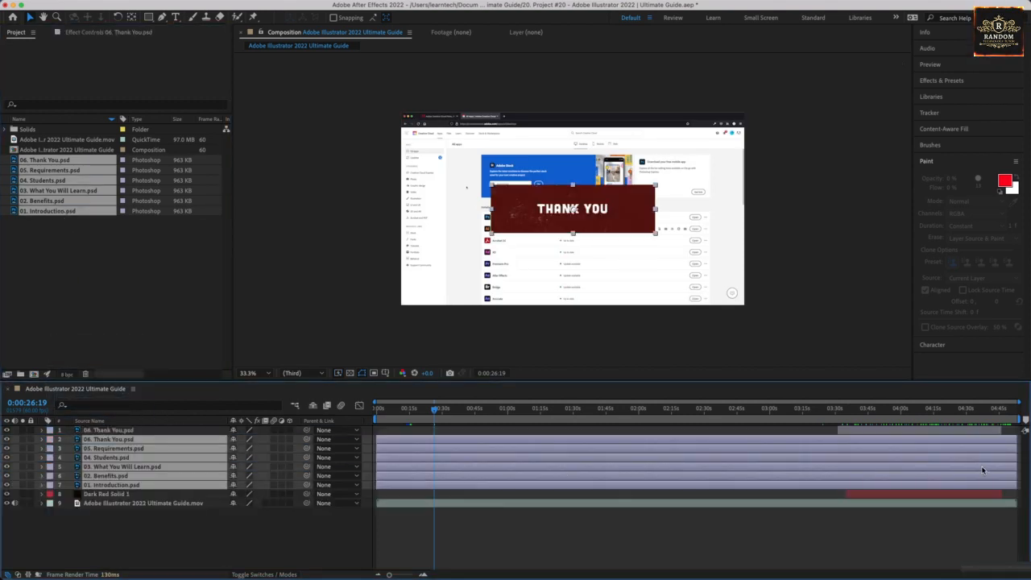
{"action": "left_click_drag", "start_coordinate": [981, 461], "coordinate": [455, 458]}
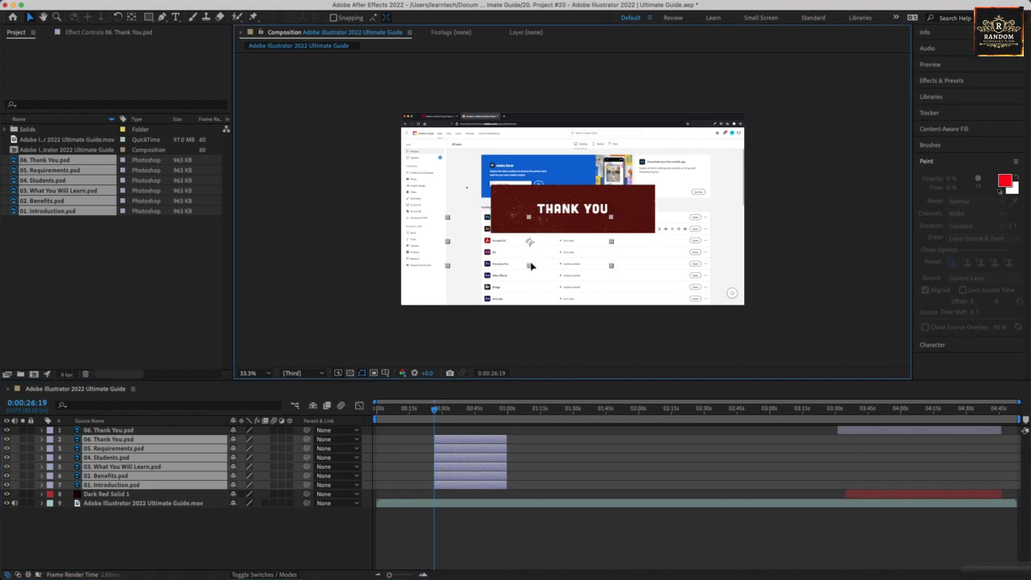
Move the six newly added titles to the lower-left area of the video frame and scale them down to about a third of its width
{"action": "left_click_drag", "start_coordinate": [577, 224], "coordinate": [478, 291]}
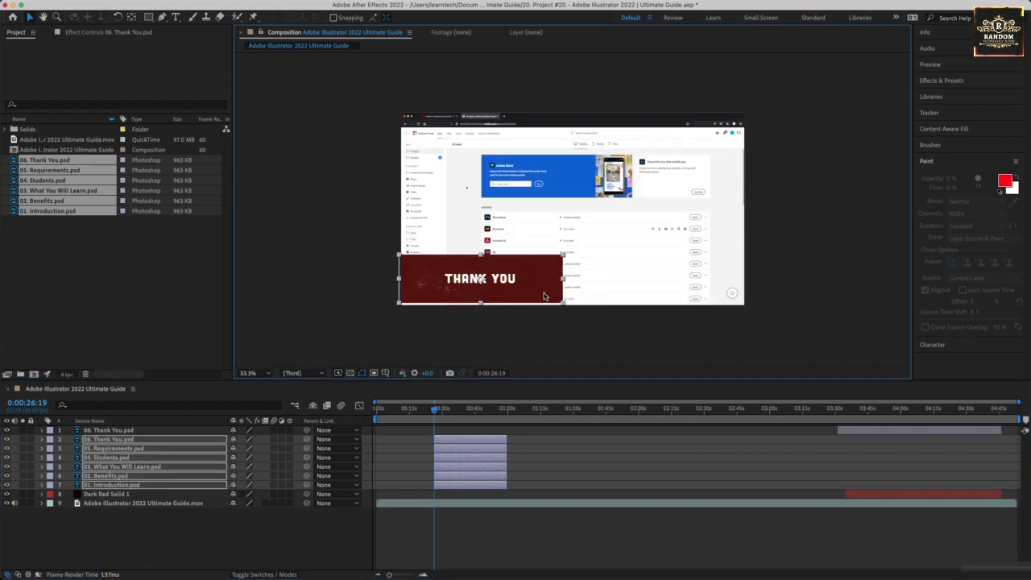
{"action": "left_click_drag", "start_coordinate": [561, 305], "coordinate": [498, 264]}
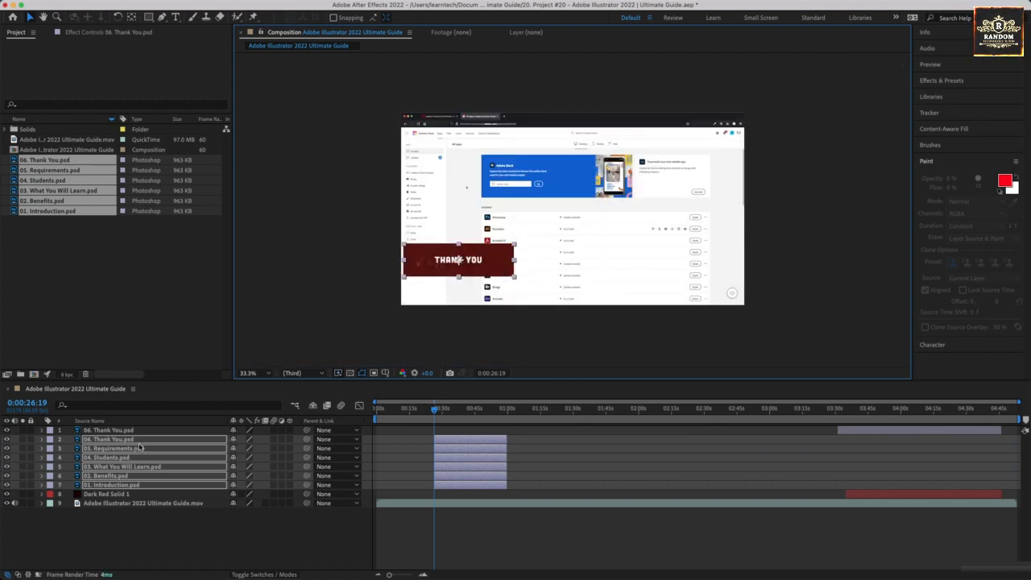
{"action": "left_click", "coordinate": [158, 522]}
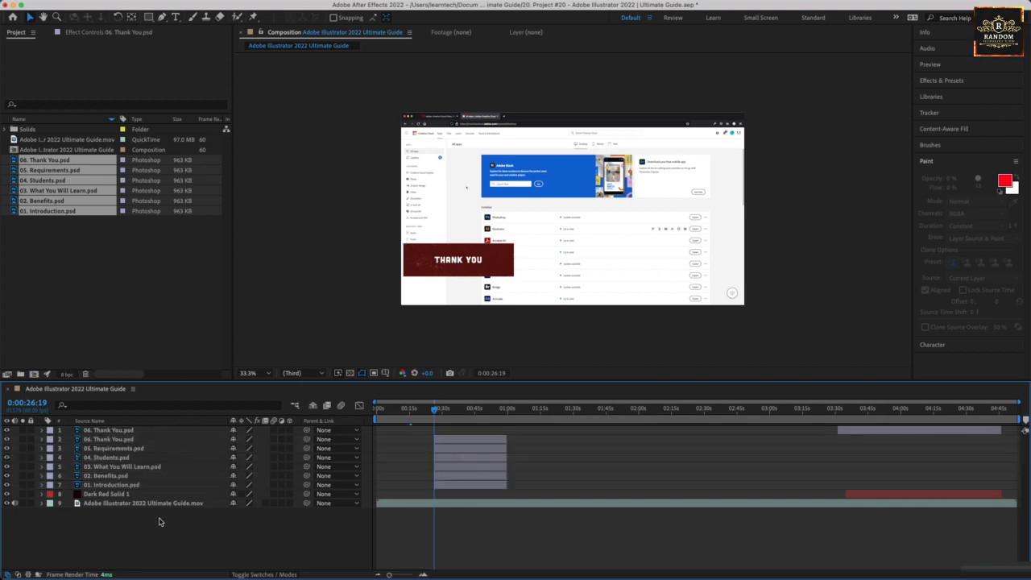
Delete the newly added duplicate Thank You layer and nudge the other five new titles flush with the frame's left edge
{"action": "left_click", "coordinate": [158, 440]}
{"action": "key", "text": "Delete"}
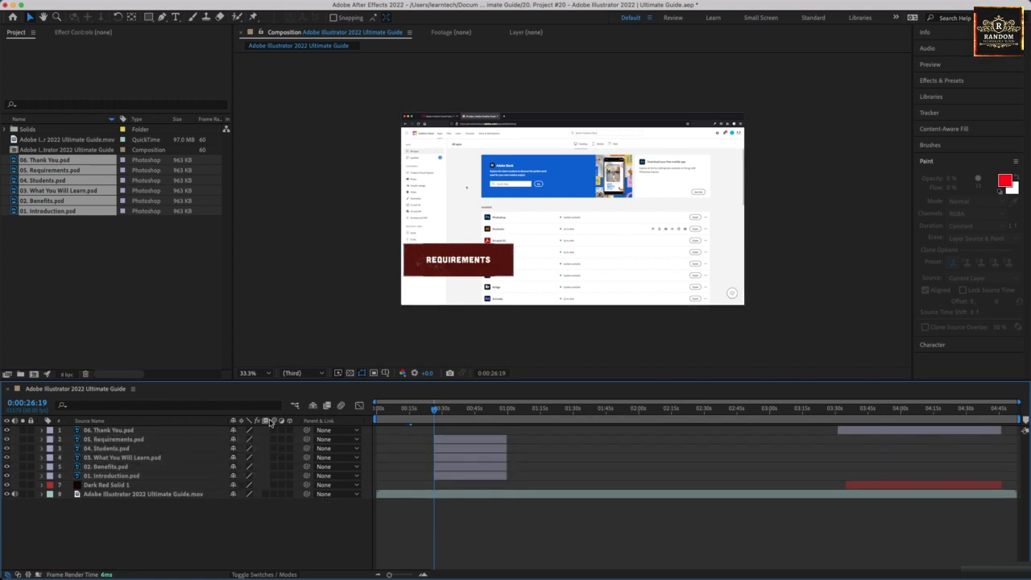
{"action": "left_click", "coordinate": [453, 261]}
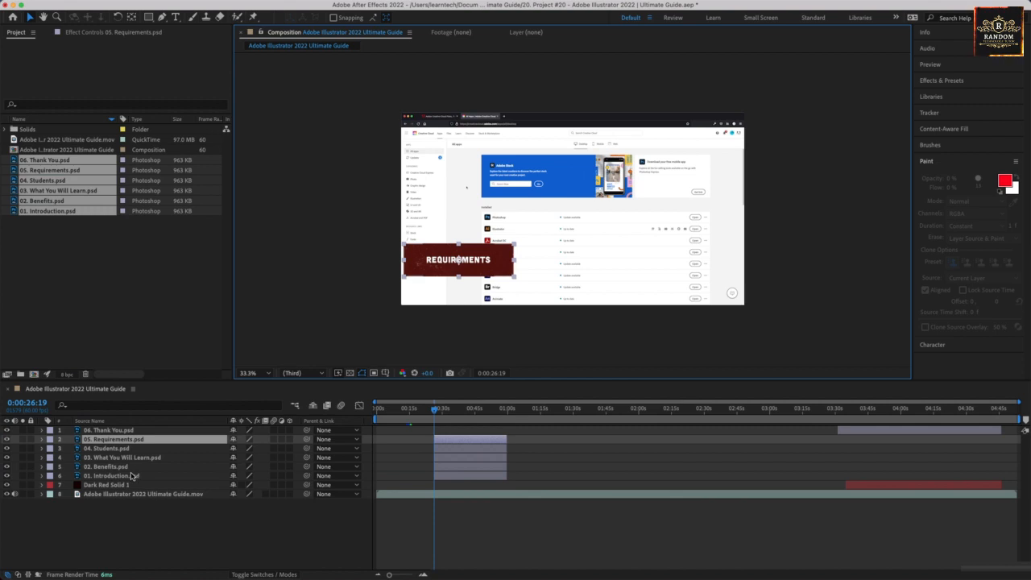
{"action": "left_click", "coordinate": [133, 475], "text": "shift"}
{"action": "left_click_drag", "start_coordinate": [456, 262], "coordinate": [453, 263]}
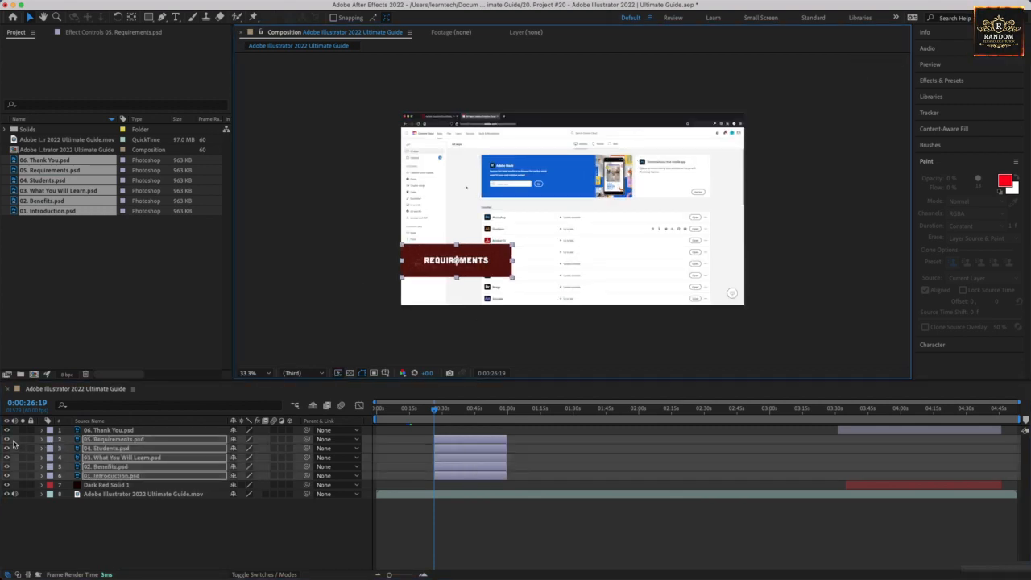
Hide the Benefits, What You Will Learn, Students and Requirements layers and move them to start where Introduction ends, at about 0:01:00
{"action": "left_click_drag", "start_coordinate": [8, 442], "coordinate": [8, 463]}
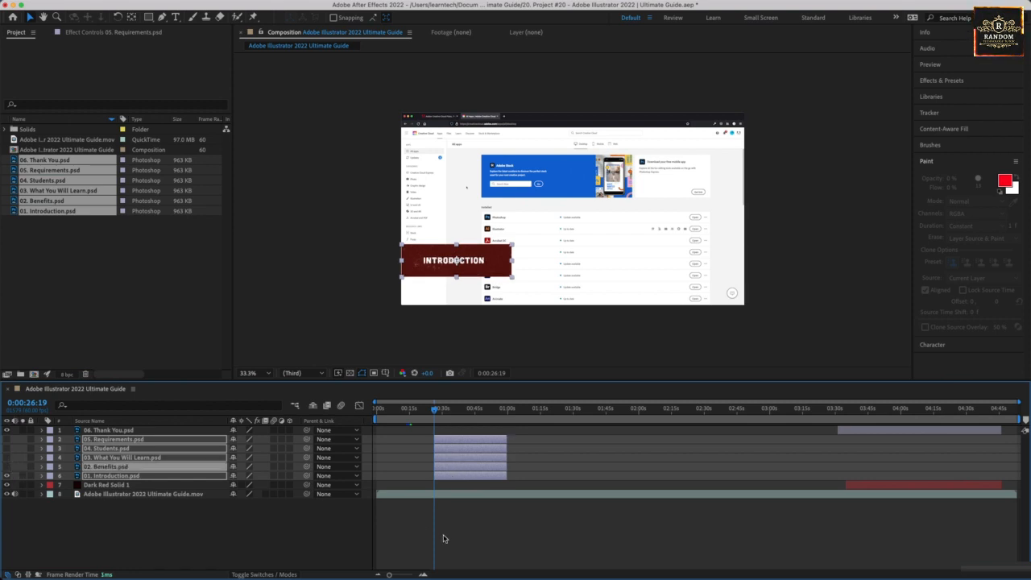
{"action": "left_click", "coordinate": [469, 467]}
{"action": "left_click", "coordinate": [471, 457], "text": "shift"}
{"action": "left_click", "coordinate": [472, 448], "text": "shift"}
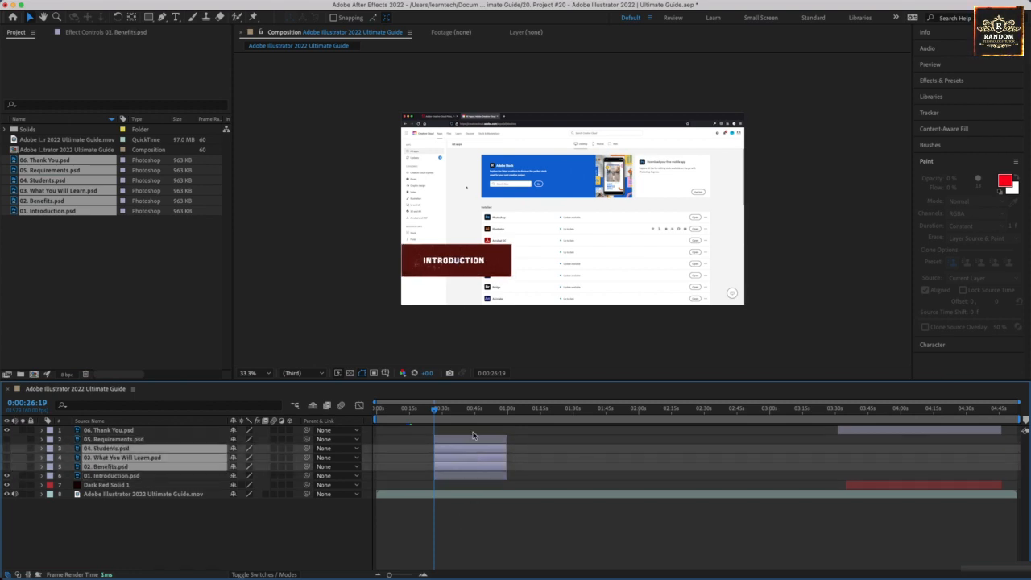
{"action": "left_click", "coordinate": [474, 439], "text": "shift"}
{"action": "left_click_drag", "start_coordinate": [481, 452], "coordinate": [551, 460]}
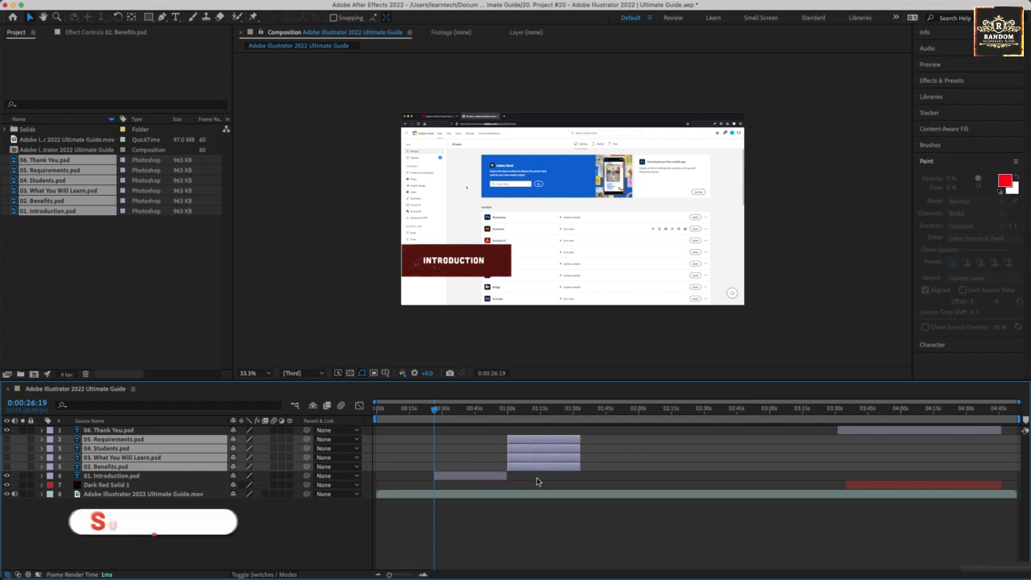
Place What You Will Learn, Students and Requirements end to end after Benefits with all titles visible, and save the project
{"action": "left_click", "coordinate": [548, 466], "text": "shift"}
{"action": "left_click_drag", "start_coordinate": [547, 457], "coordinate": [512, 445]}
{"action": "left_click", "coordinate": [619, 457], "text": "shift"}
{"action": "left_click", "coordinate": [693, 450], "text": "shift"}
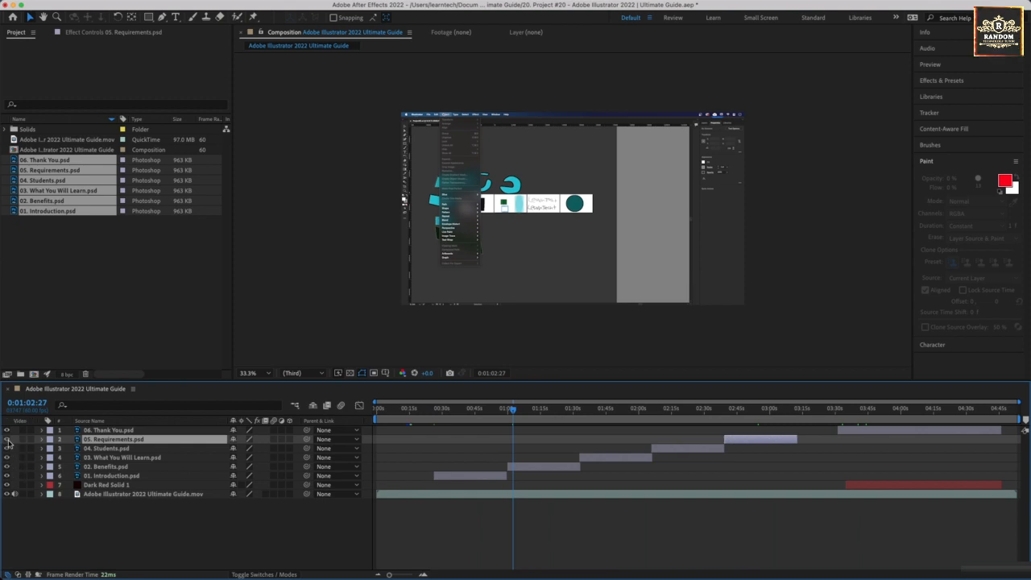
{"action": "key", "text": "super+s"}
Check each title in sequence from Introduction to Thank You along the timeline, and return to 0:00:00:00
{"action": "left_click_drag", "start_coordinate": [516, 414], "coordinate": [494, 413]}
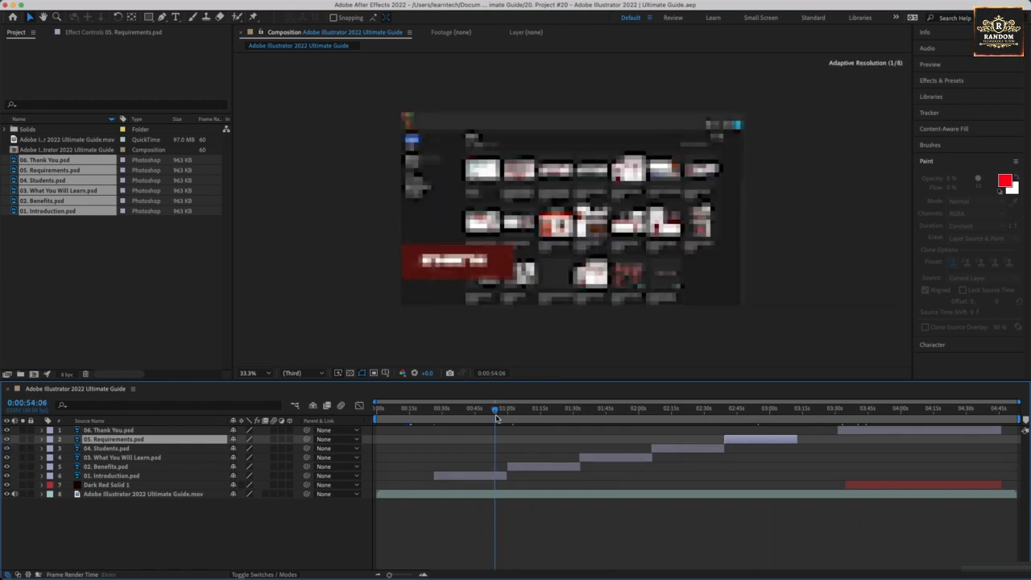
{"action": "left_click", "coordinate": [524, 413]}
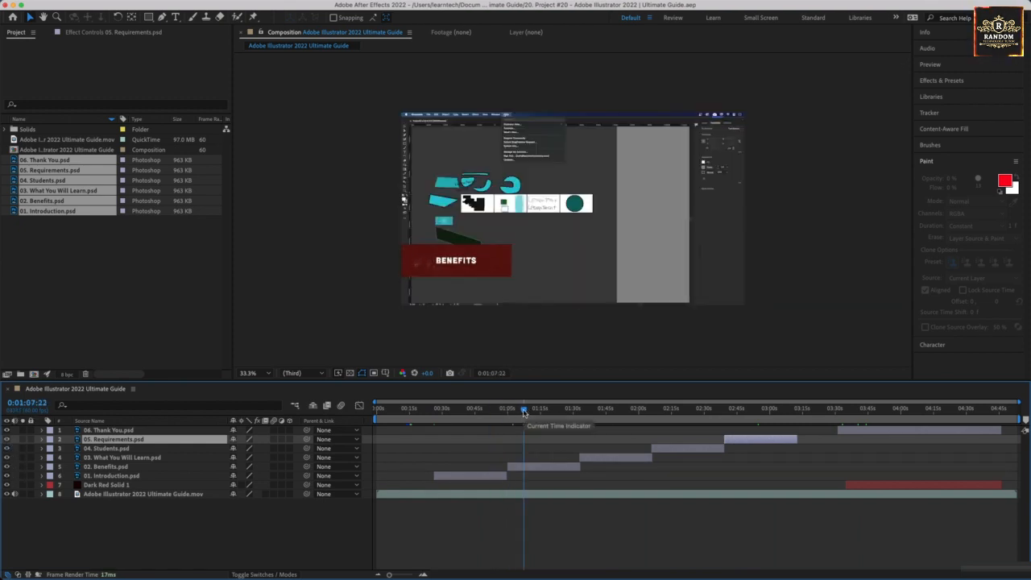
{"action": "left_click", "coordinate": [607, 414]}
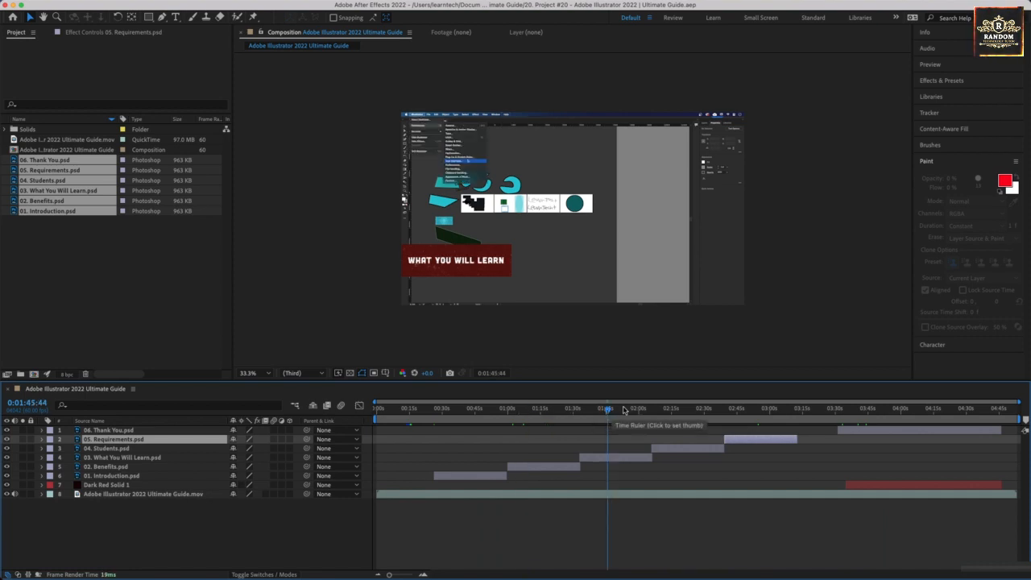
{"action": "left_click", "coordinate": [680, 413]}
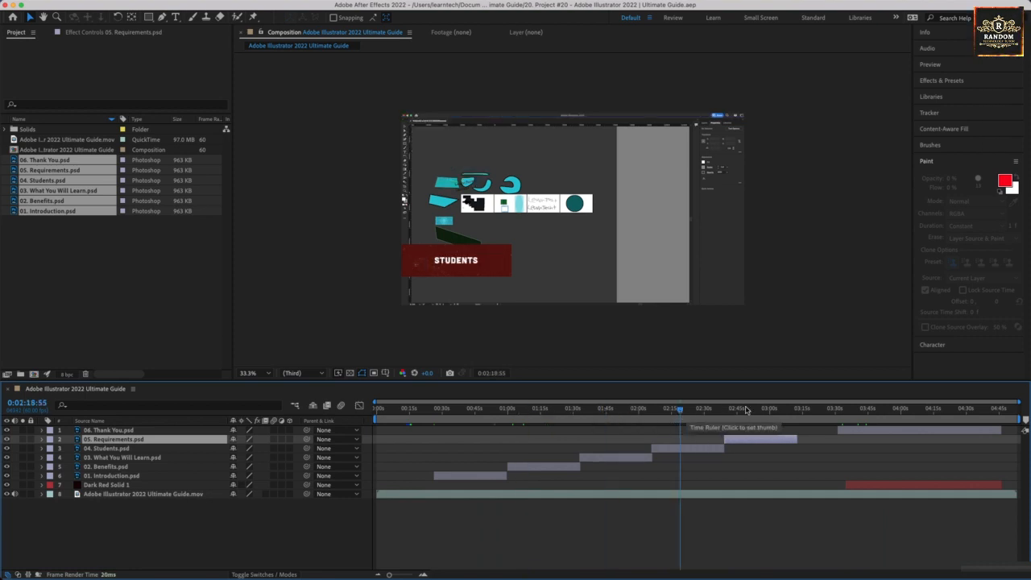
{"action": "left_click", "coordinate": [746, 411]}
{"action": "left_click", "coordinate": [853, 414]}
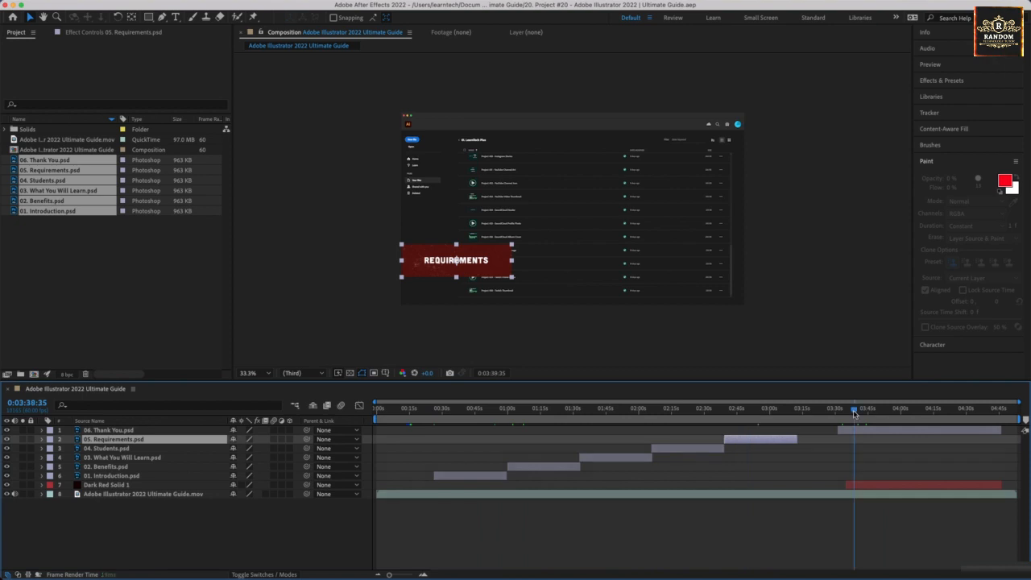
{"action": "left_click_drag", "start_coordinate": [869, 419], "coordinate": [341, 512]}
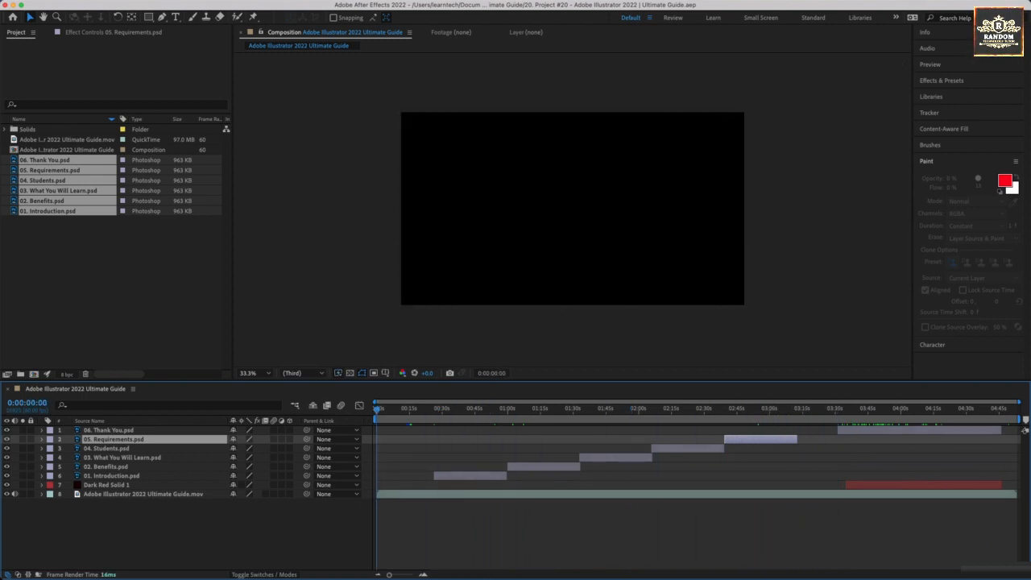